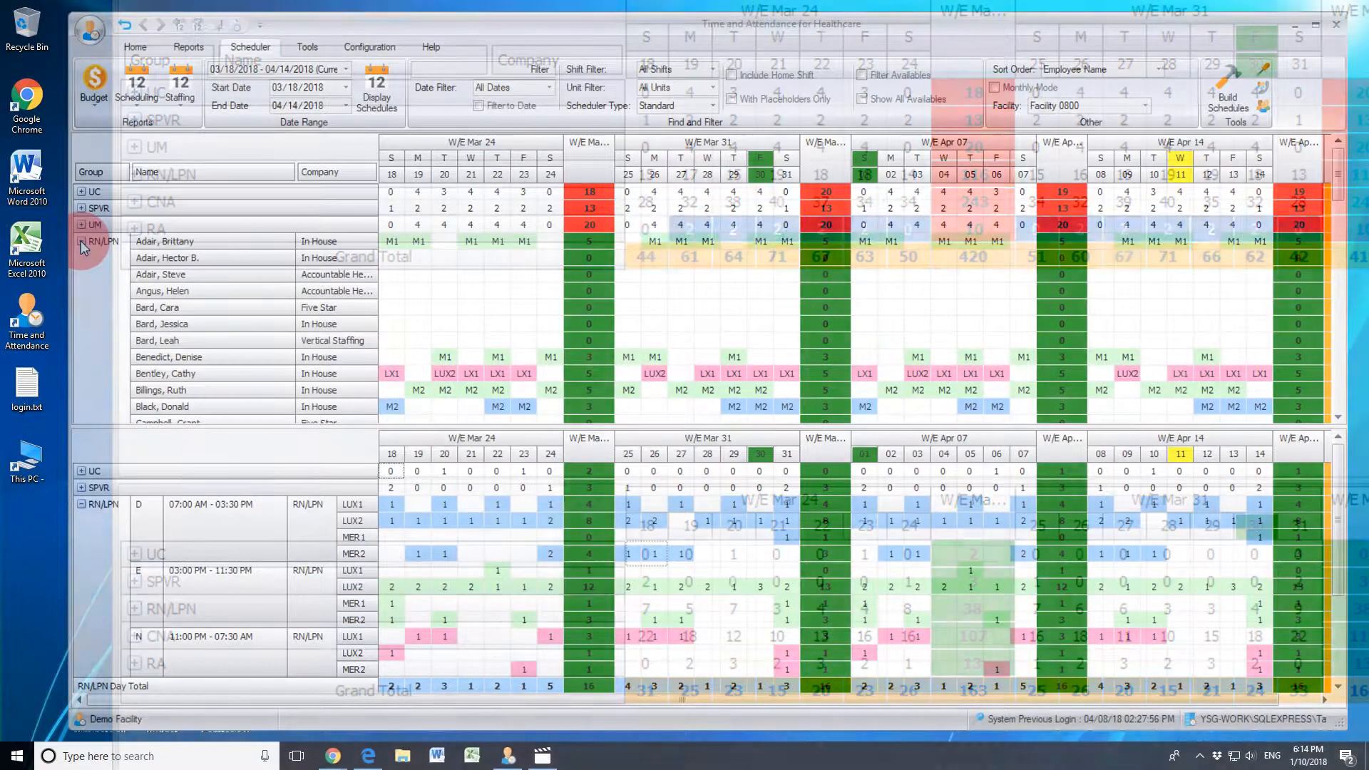
- Expand the RN/LPN group and browse its employees' schedules from March 18 to April 14
left_click(134, 174)
scroll(80, 241, "down", 10)
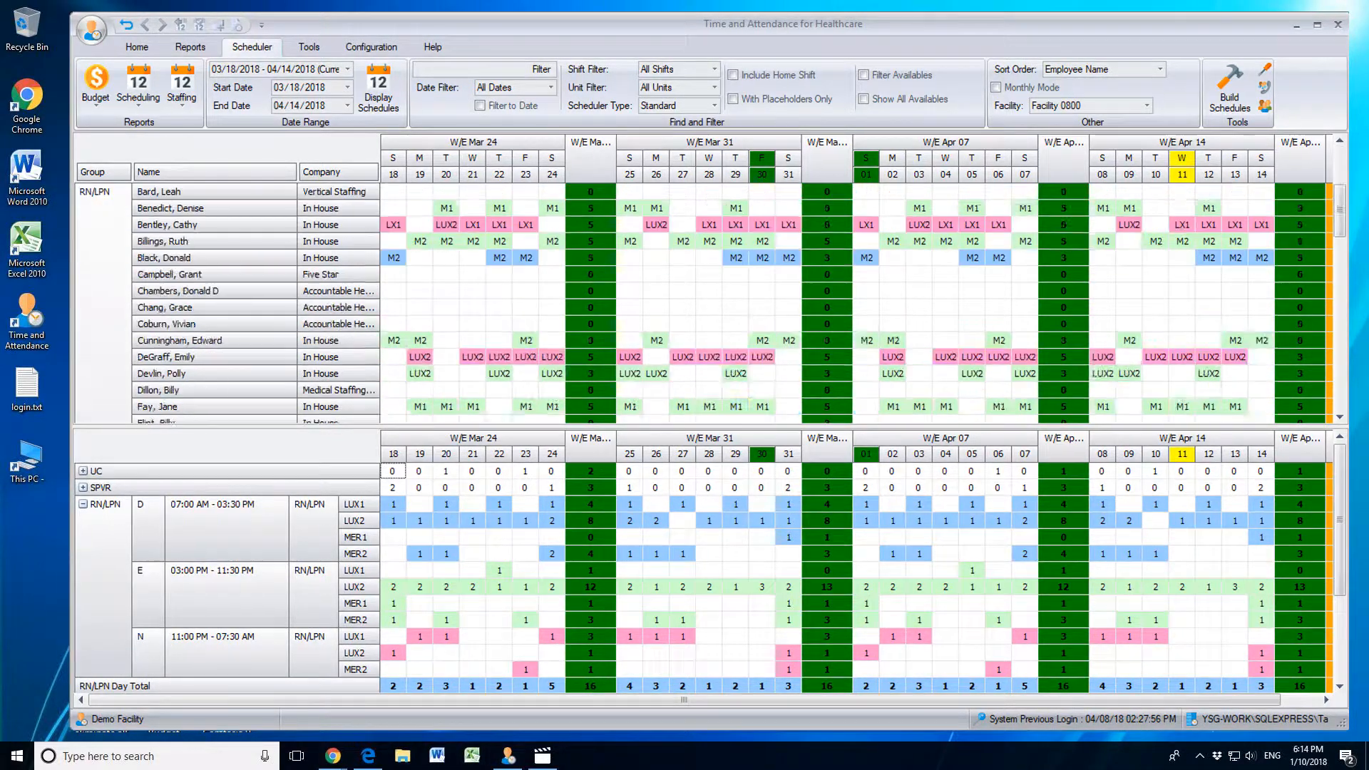
scroll(699, 303, "down", 2)
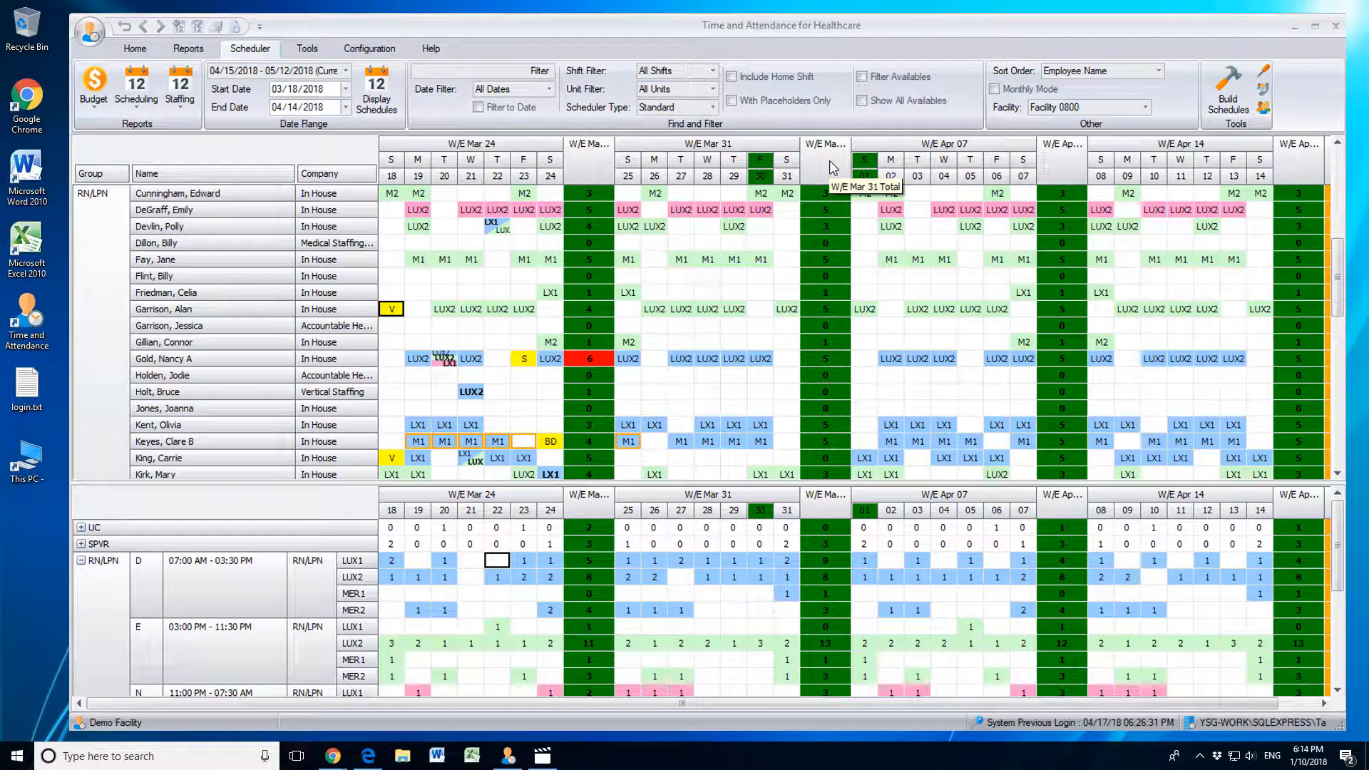
- Check the available shift filter choices and the schedule details of several RN/LPN shifts in the week ending March 24
left_click(712, 70)
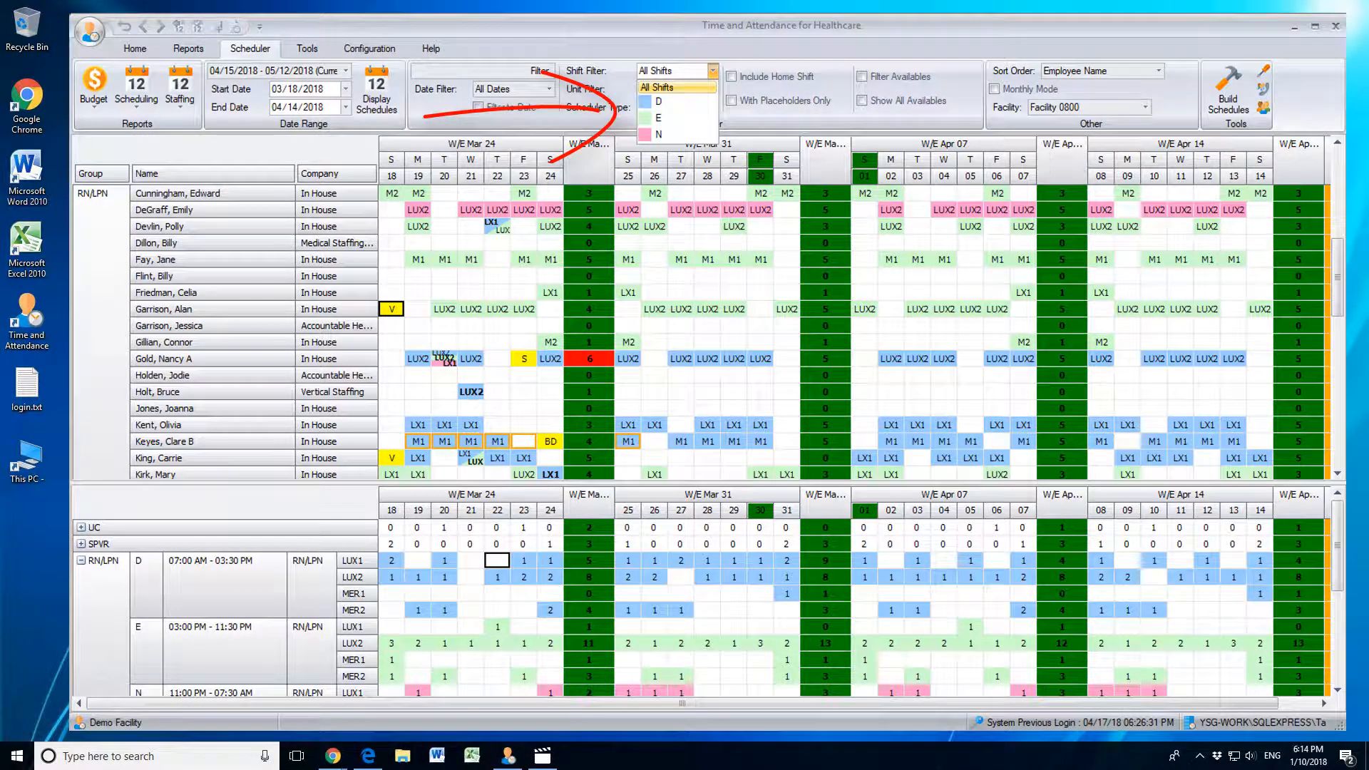
left_click(712, 70)
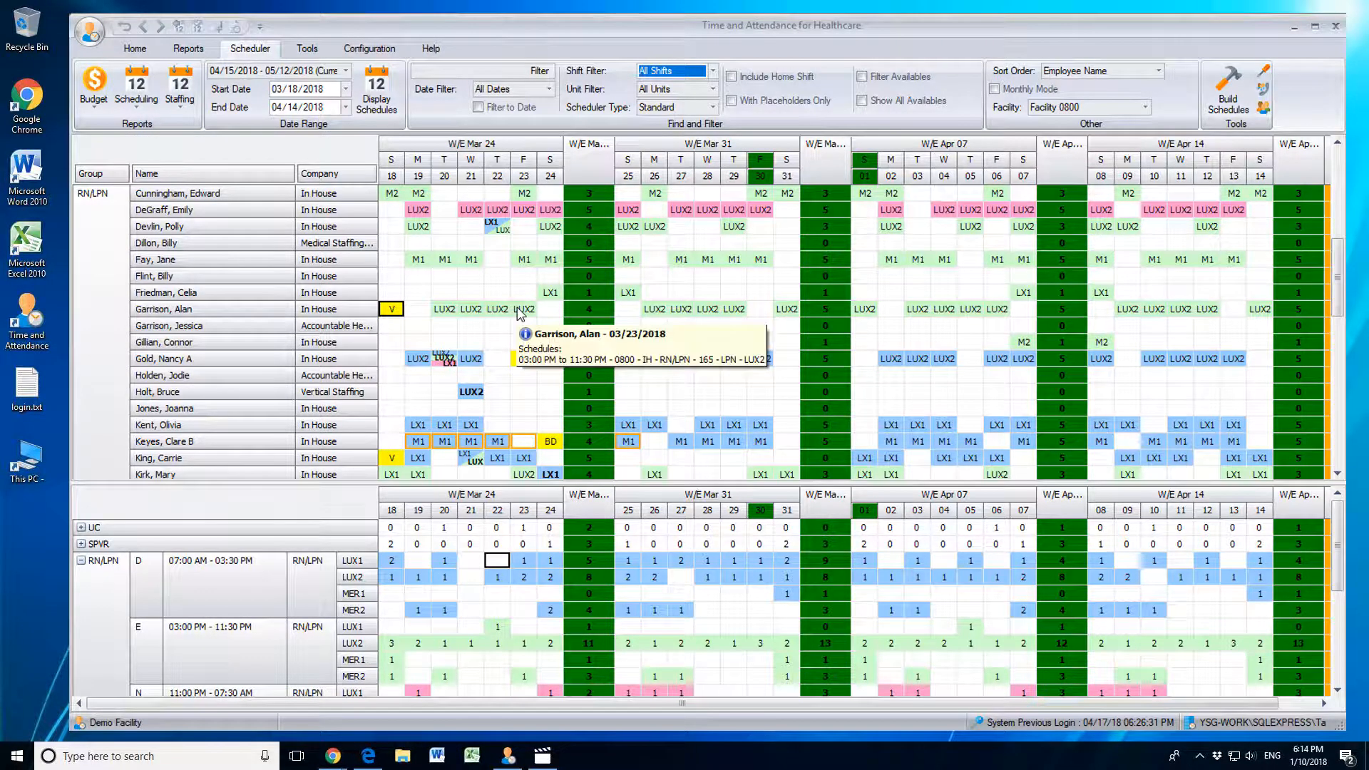
mouse_move(498, 314)
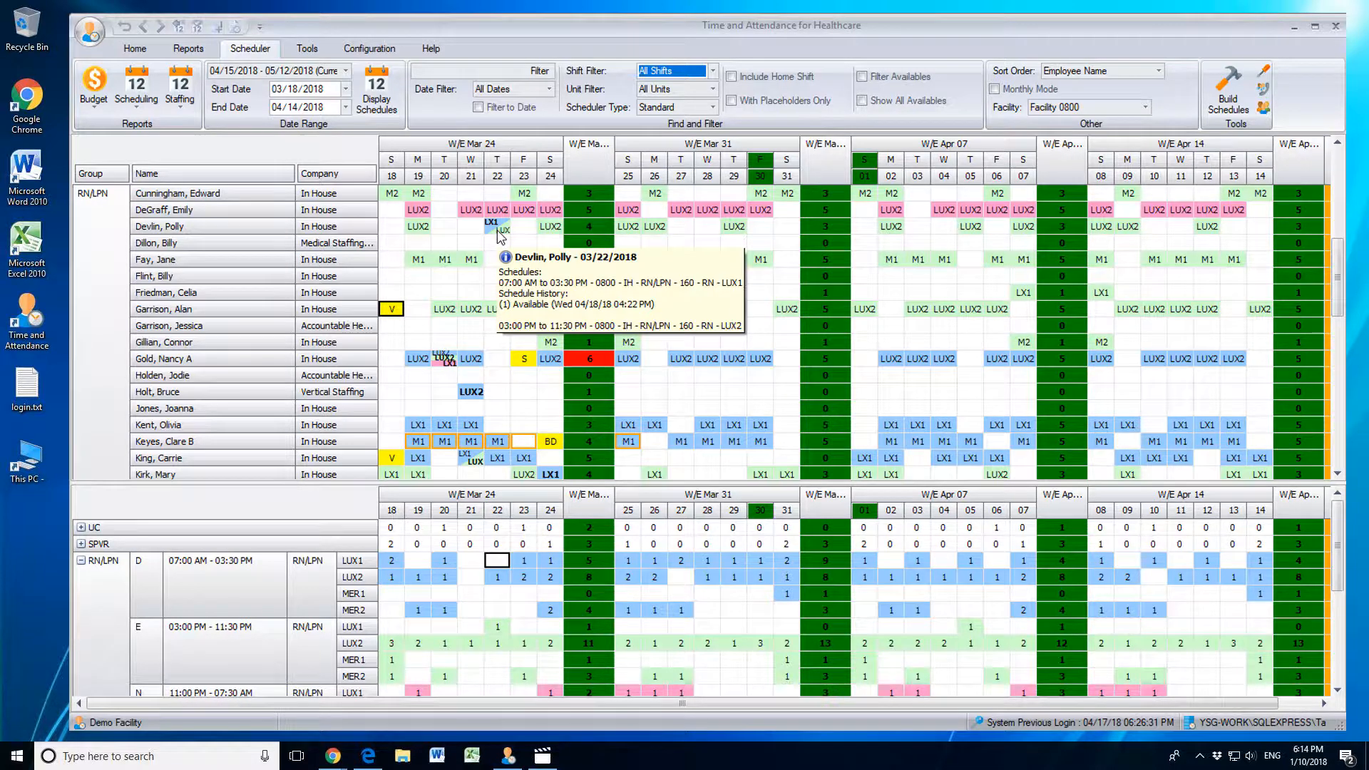
mouse_move(401, 314)
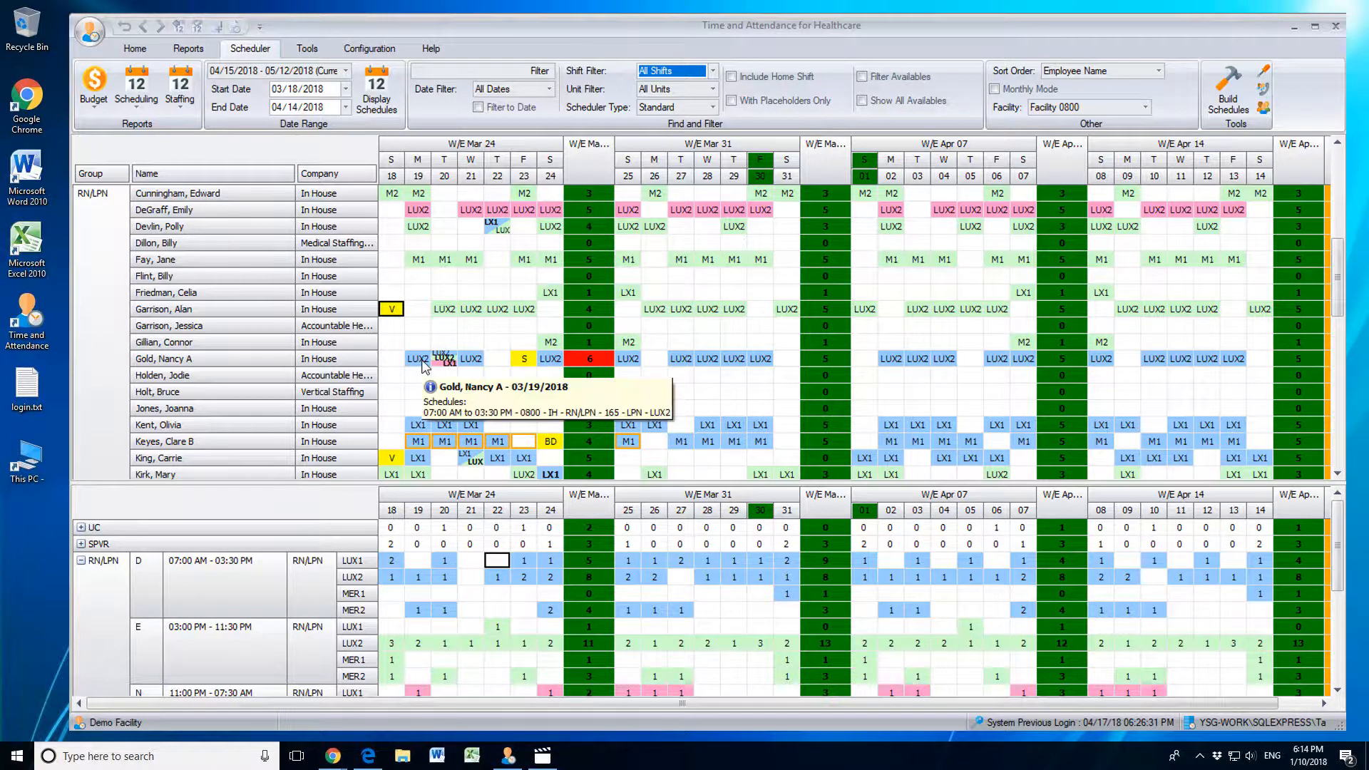
mouse_move(431, 447)
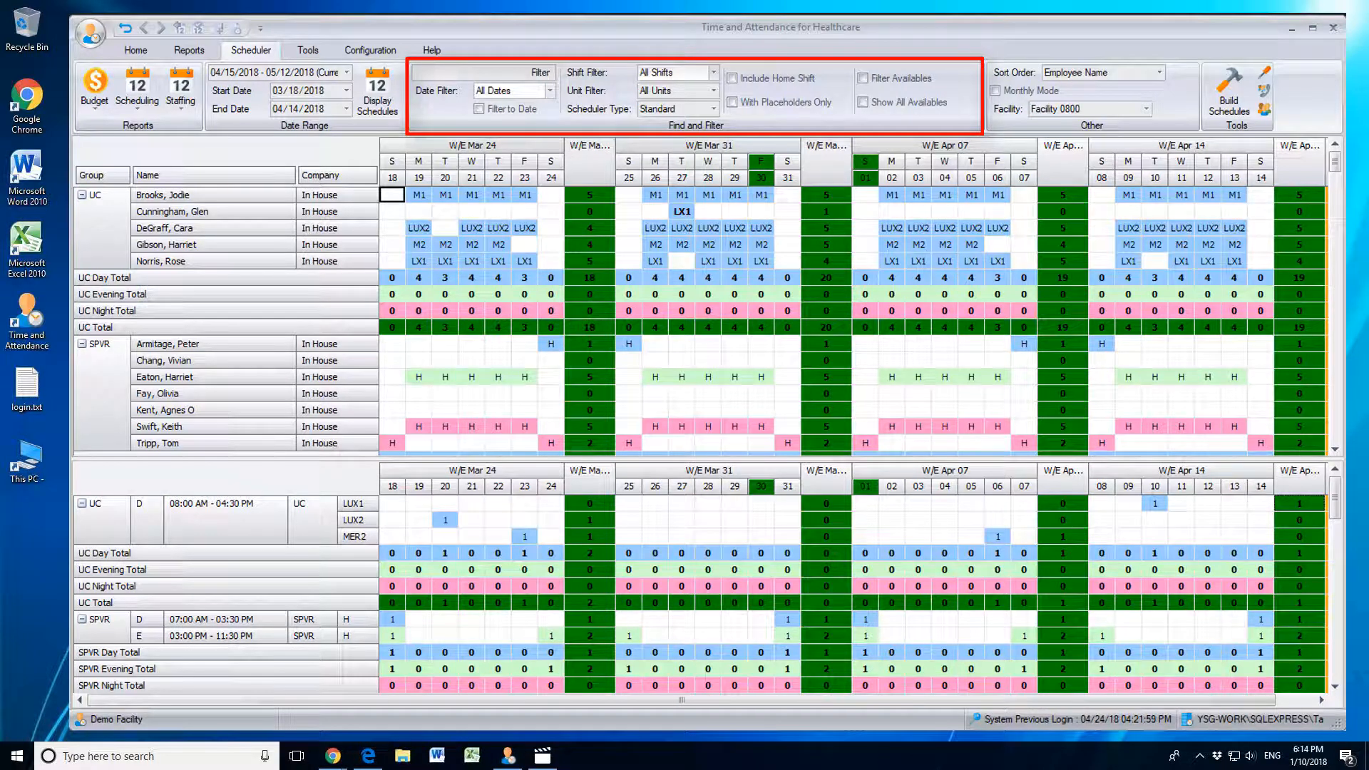
- Filter the schedules by the E shift and the D shift in turn, ending back on All Shifts
left_click(709, 72)
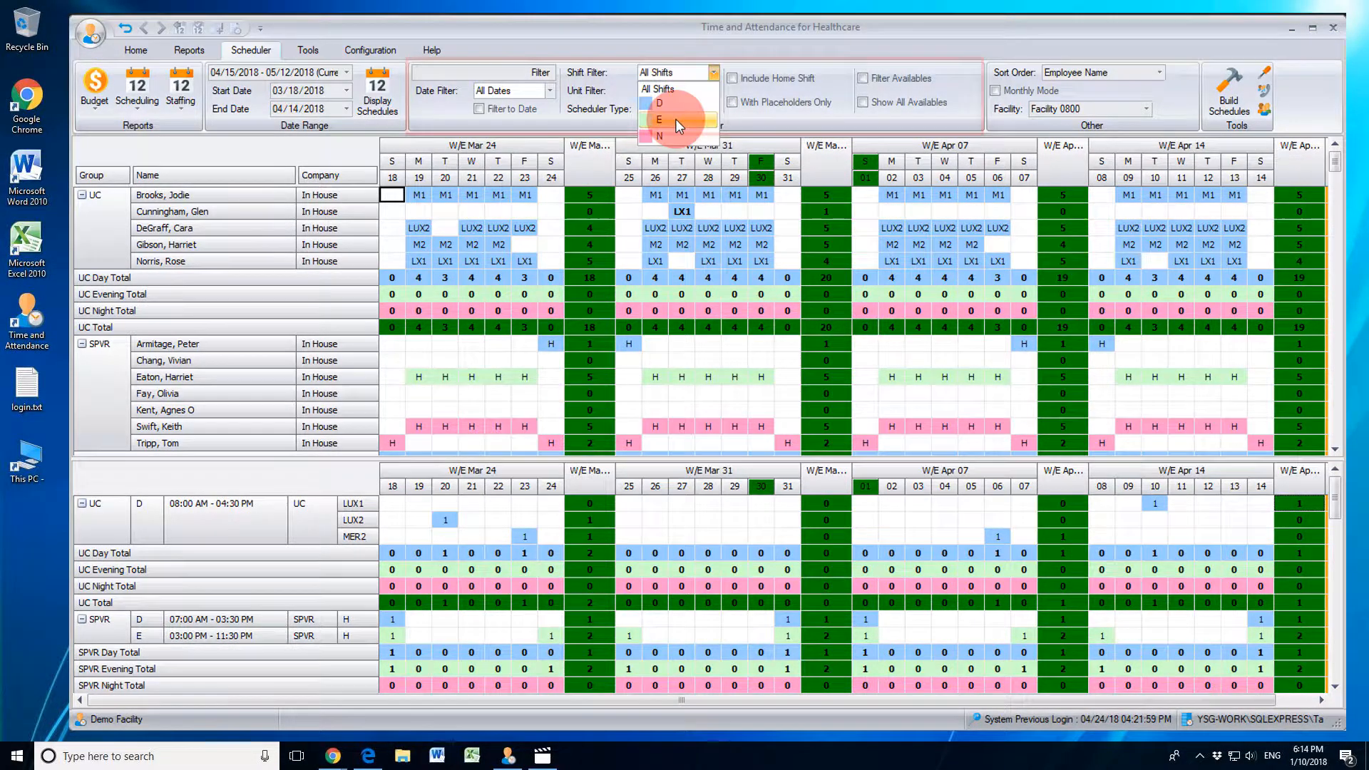
left_click(675, 119)
left_click(710, 74)
left_click(690, 104)
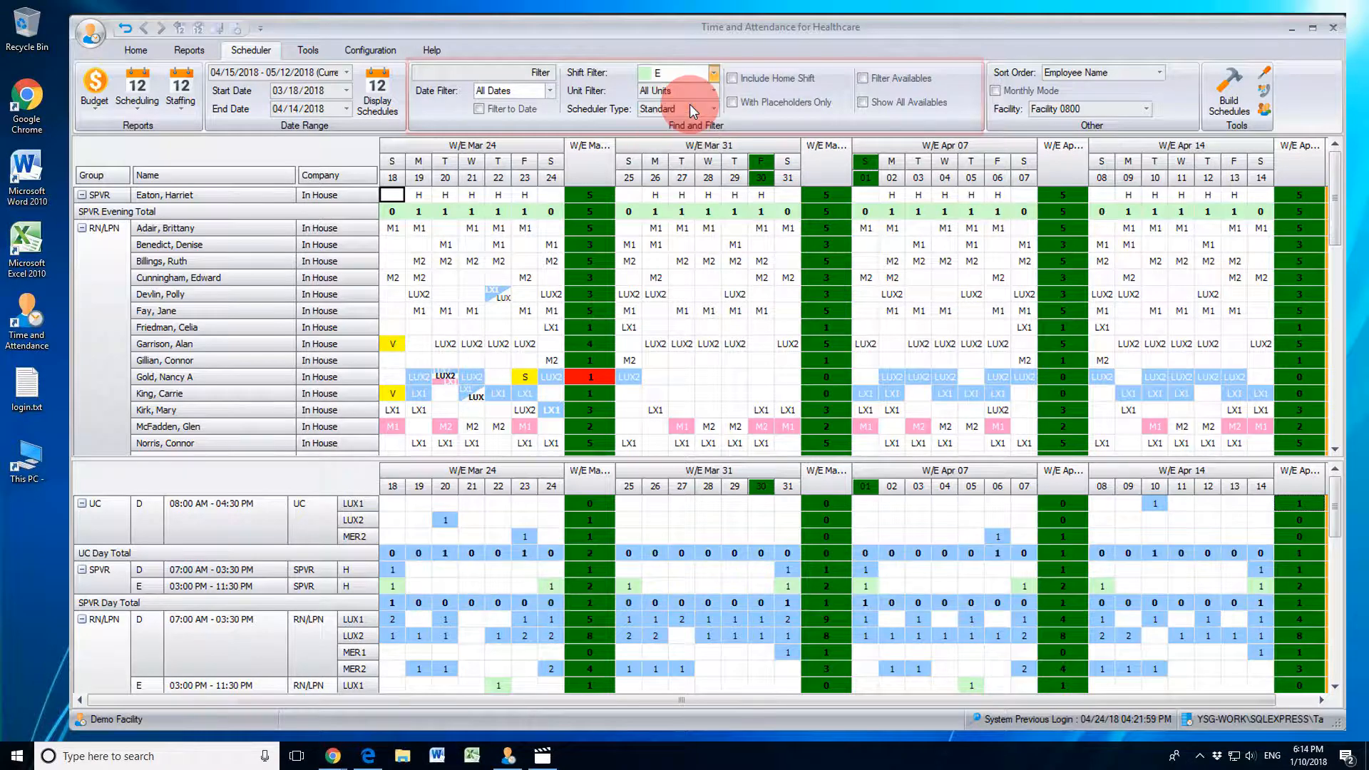
left_click(715, 73)
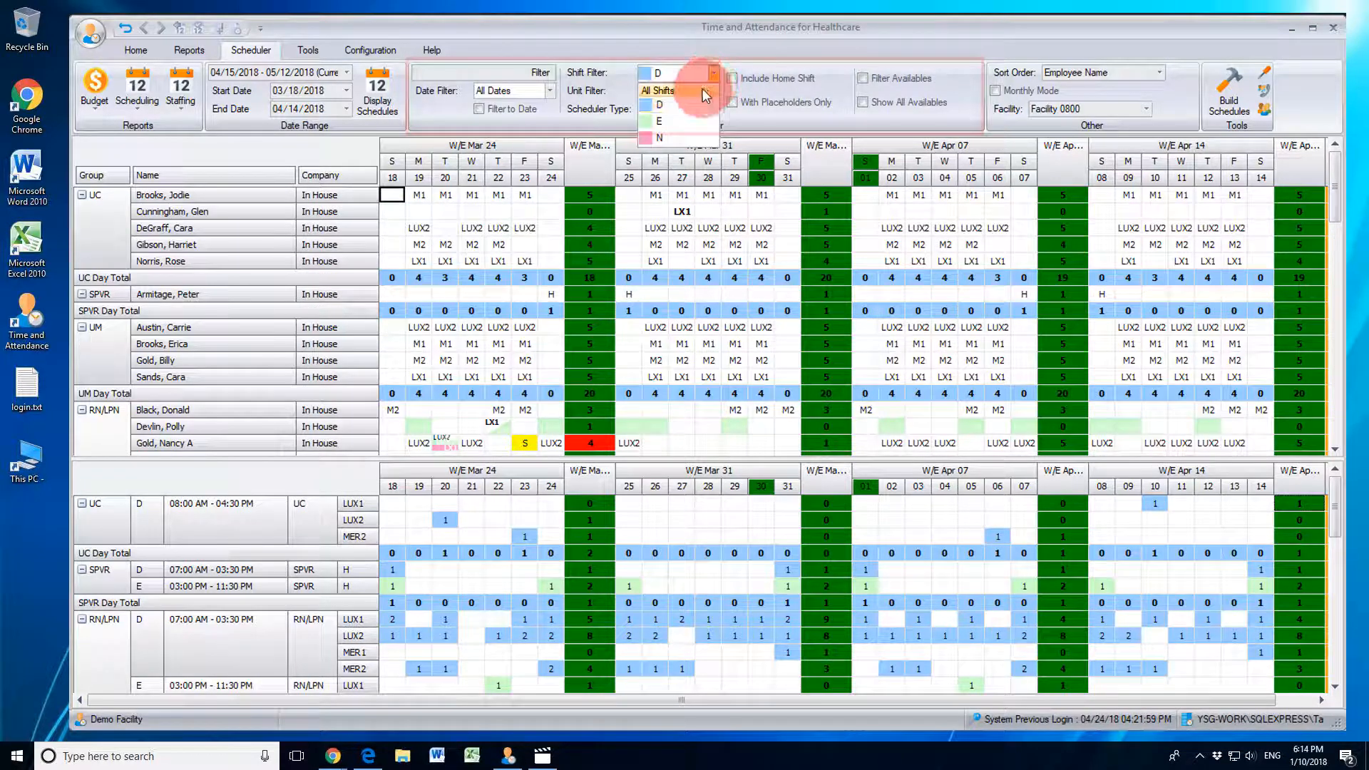
left_click(703, 89)
- Filter the schedules to unit LUX2 - Luxor 2 and reset the unit filter to All Units
left_click(713, 89)
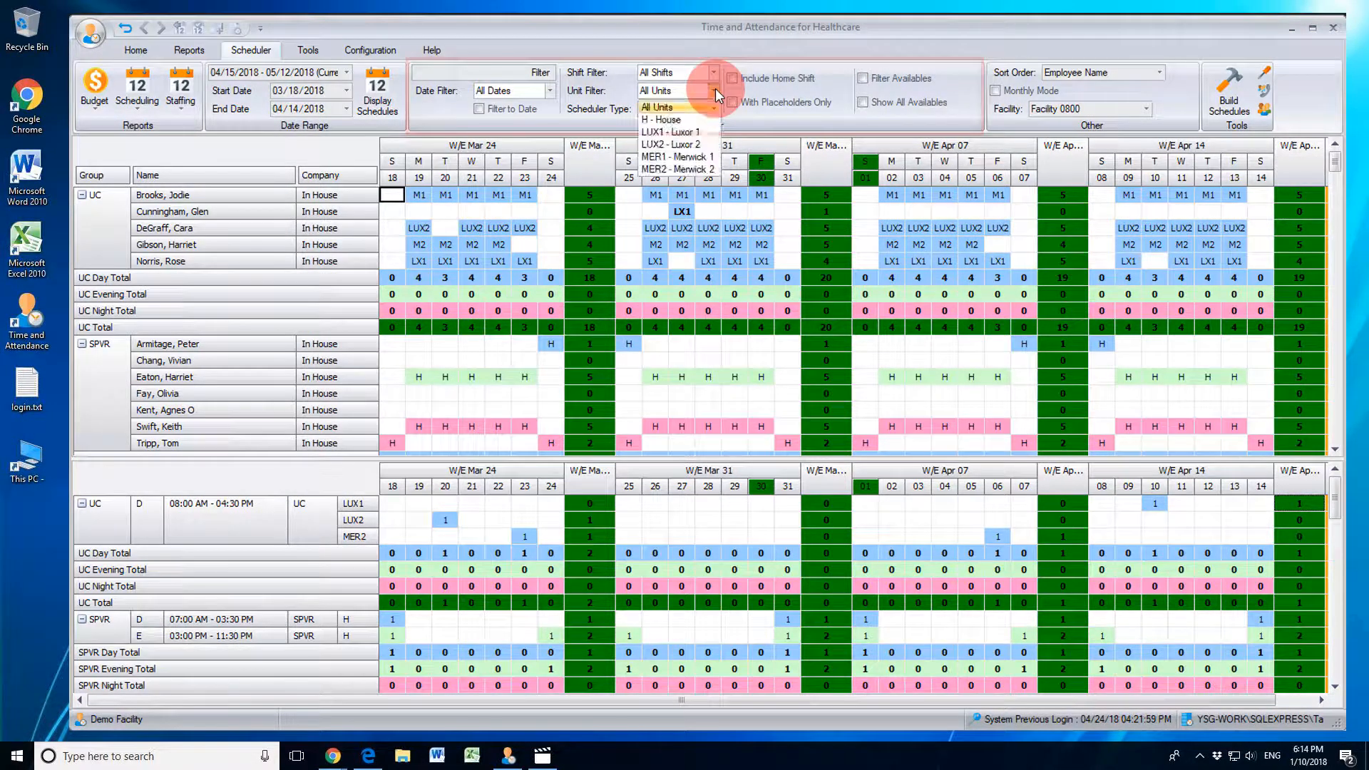
left_click(700, 144)
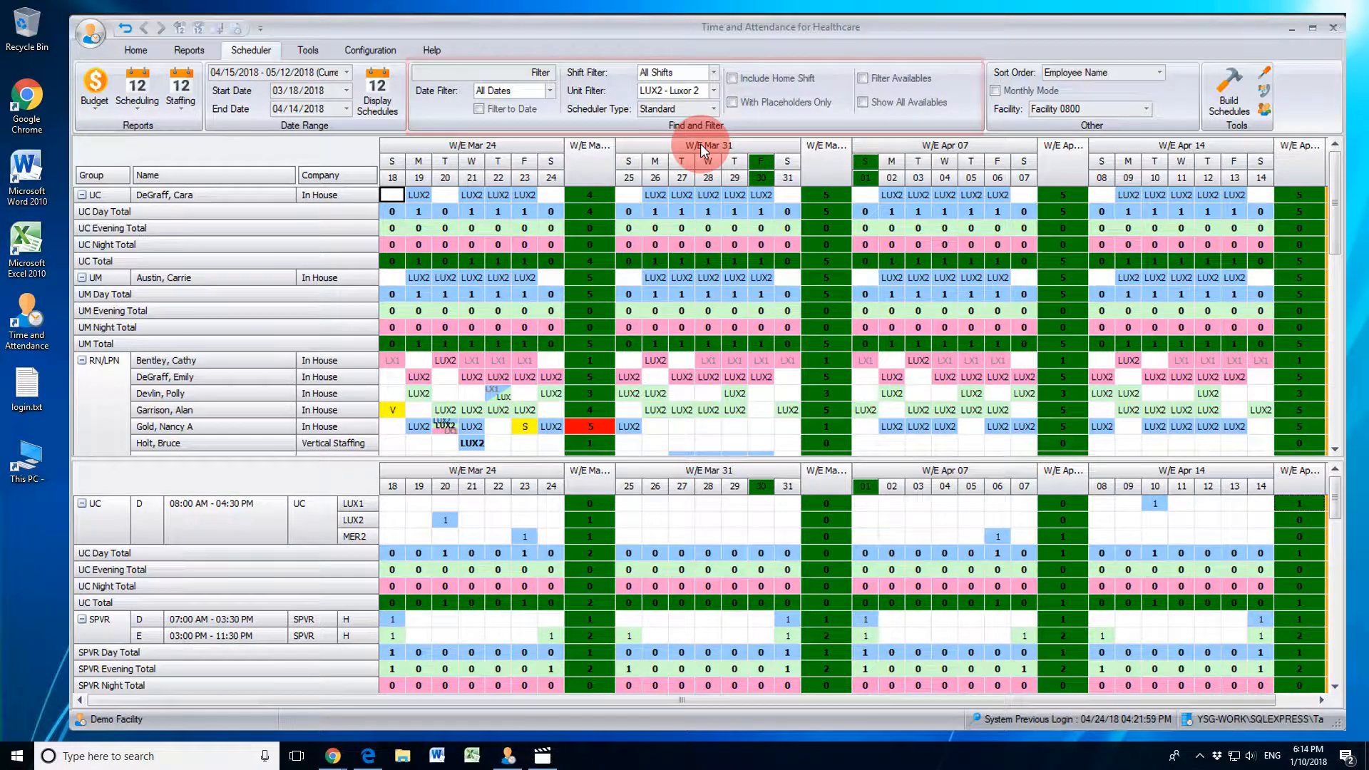
left_click(712, 91)
left_click(703, 107)
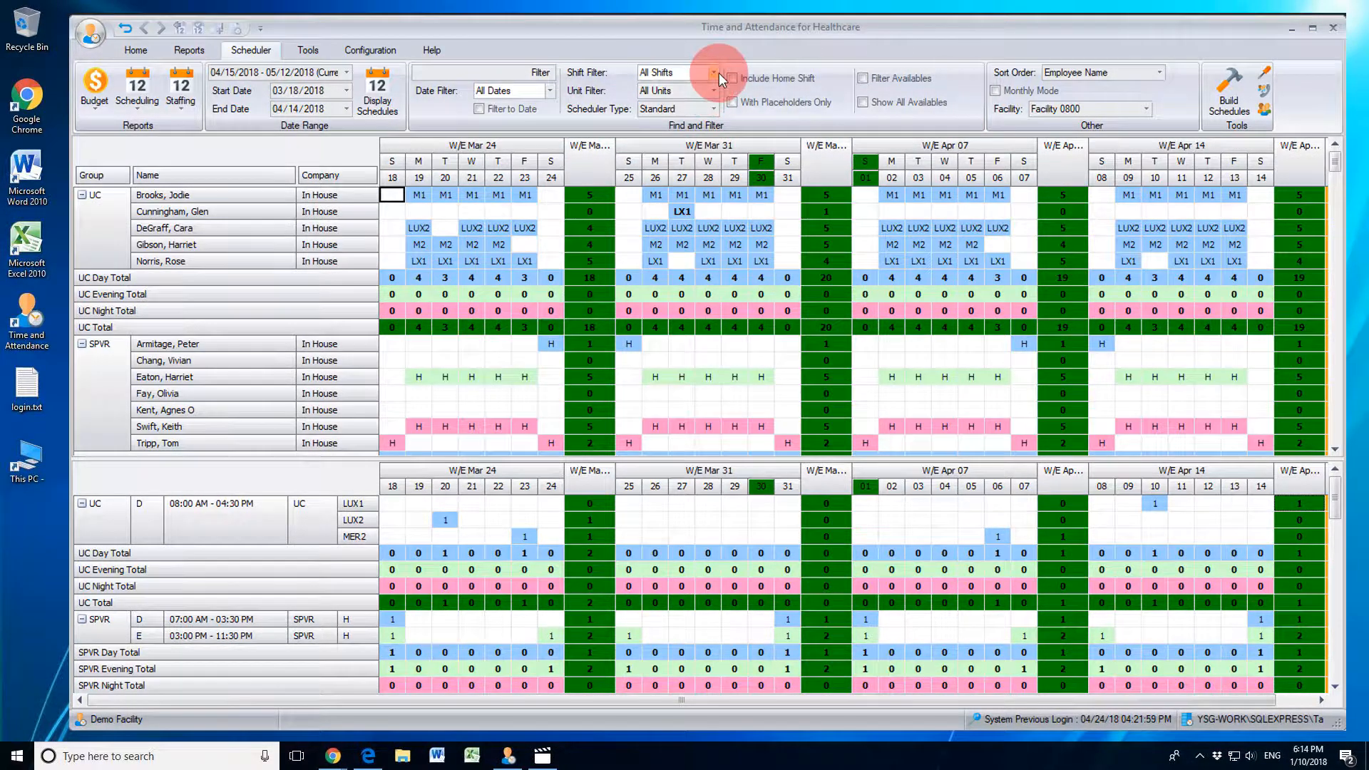
- Filter the schedules to the N shift in unit MER1 - Merwick 1, and reset both filters to All Units and All Shifts
left_click(713, 73)
left_click(686, 135)
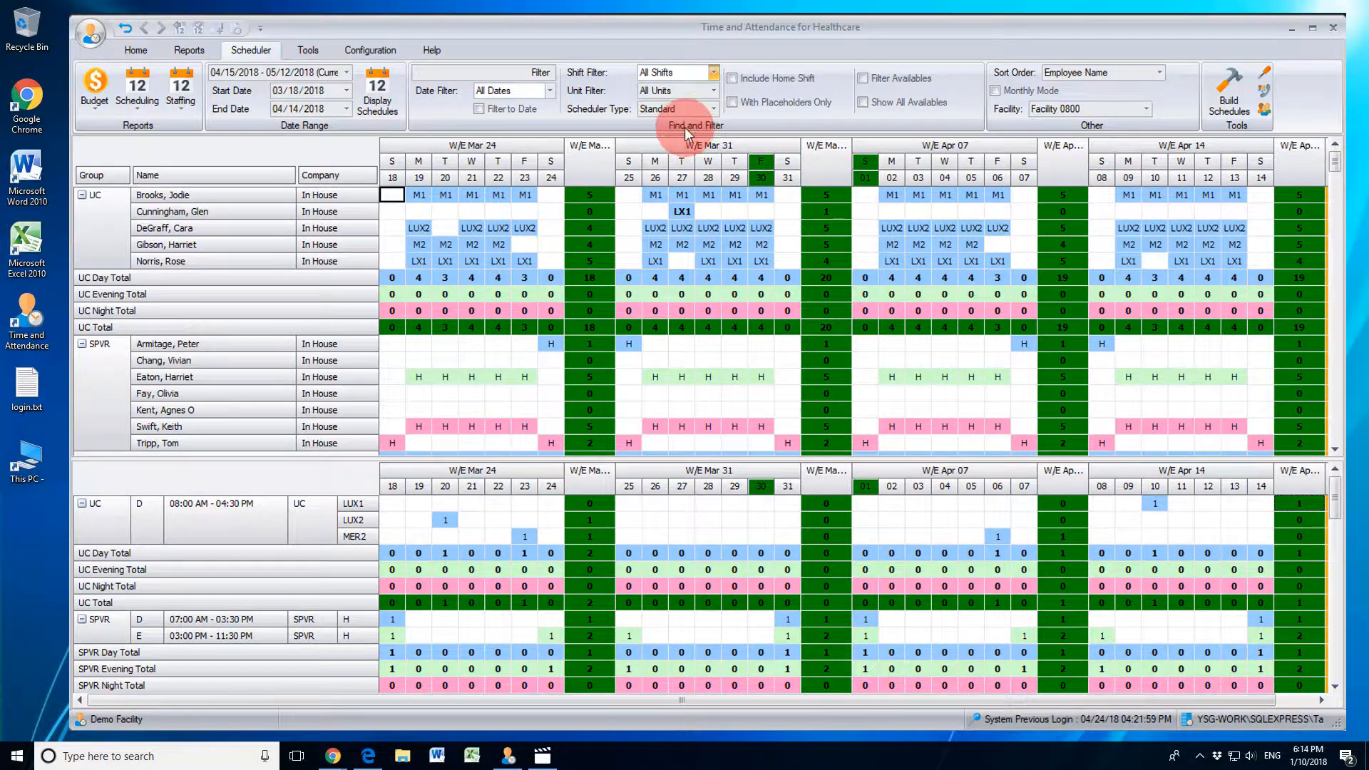
left_click(700, 92)
left_click(687, 156)
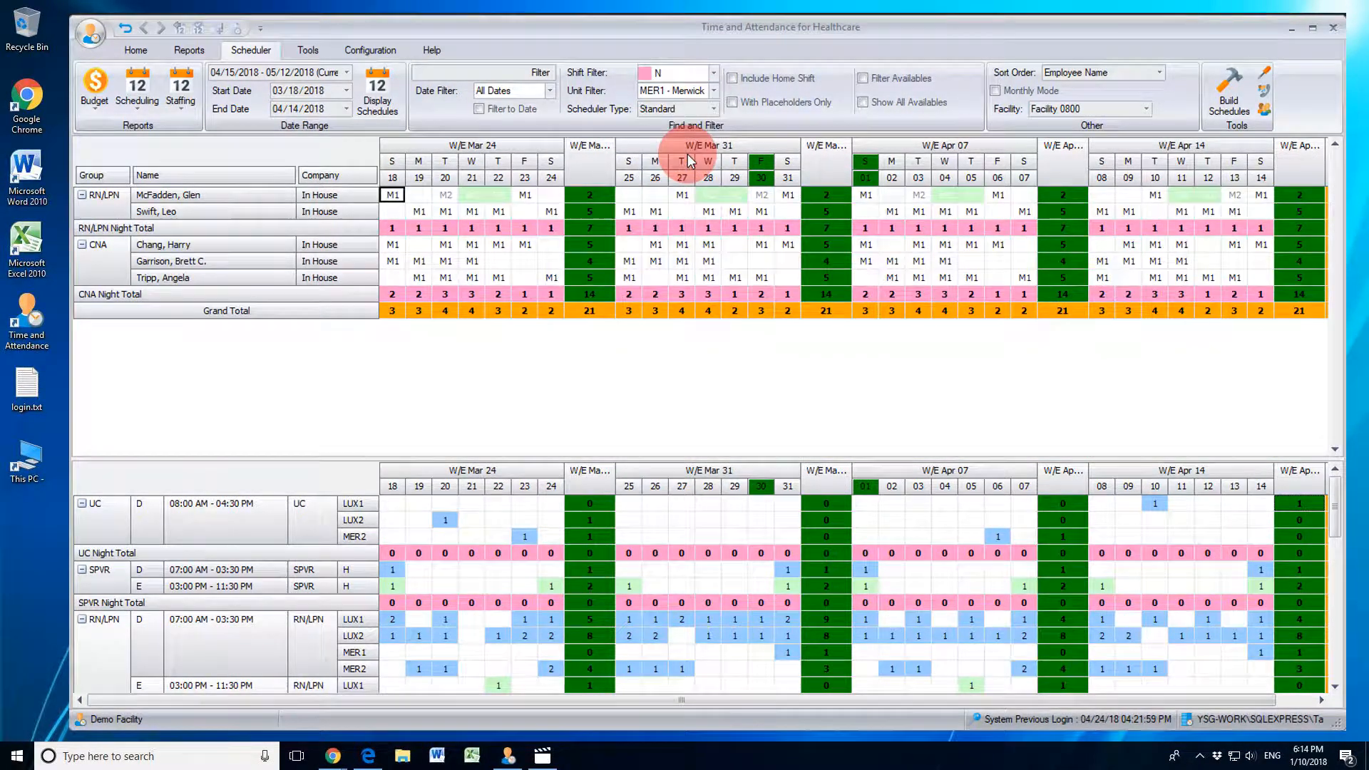
left_click(713, 90)
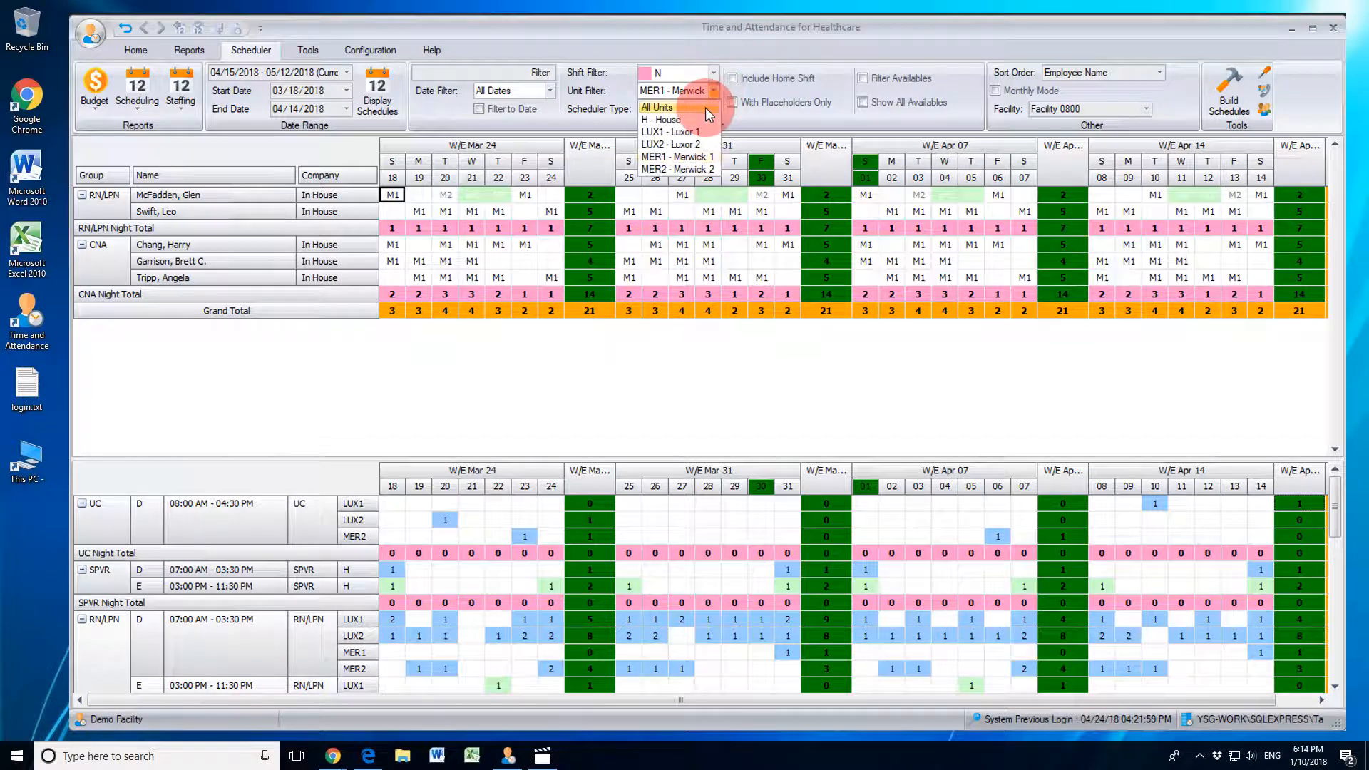
left_click(709, 100)
left_click(712, 72)
left_click(712, 87)
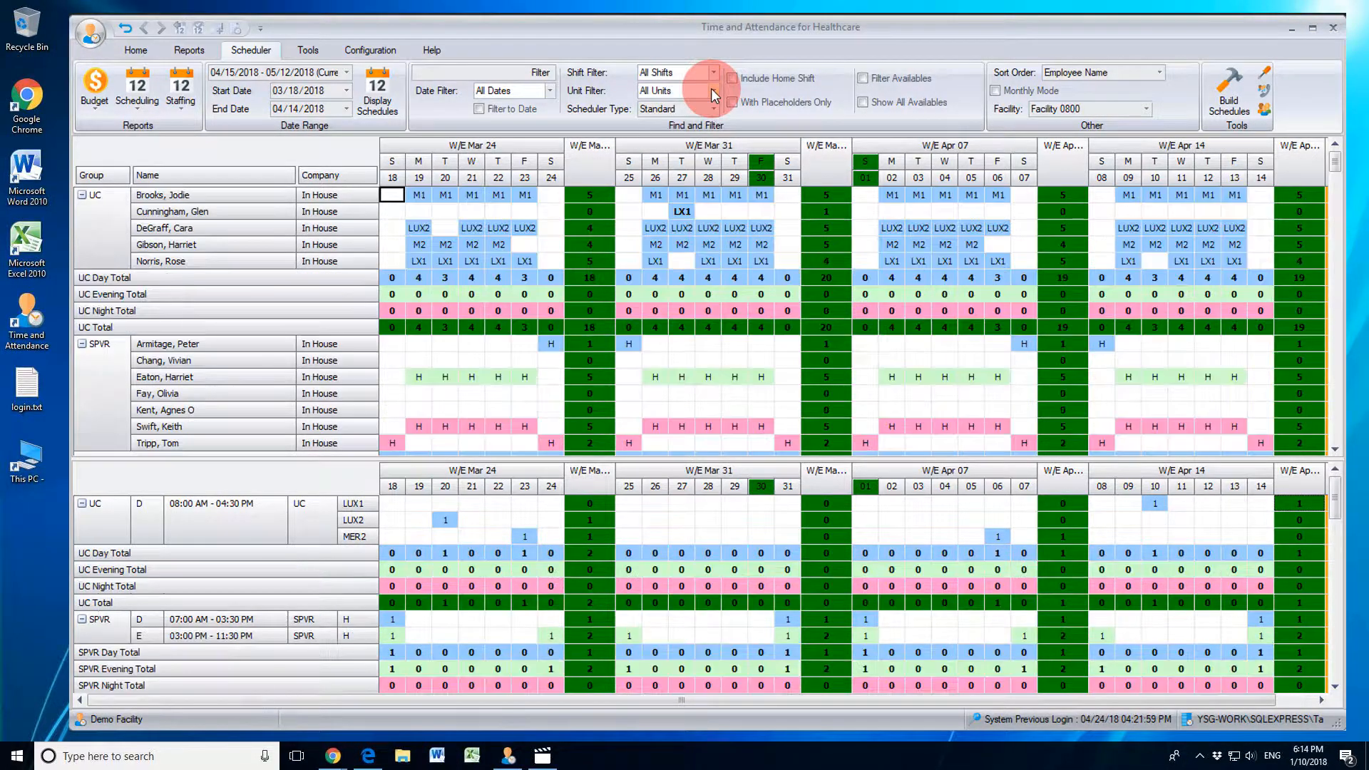
- Filter the schedules to the date 03/18/2018 and reset the date filter to All Dates
left_click(549, 90)
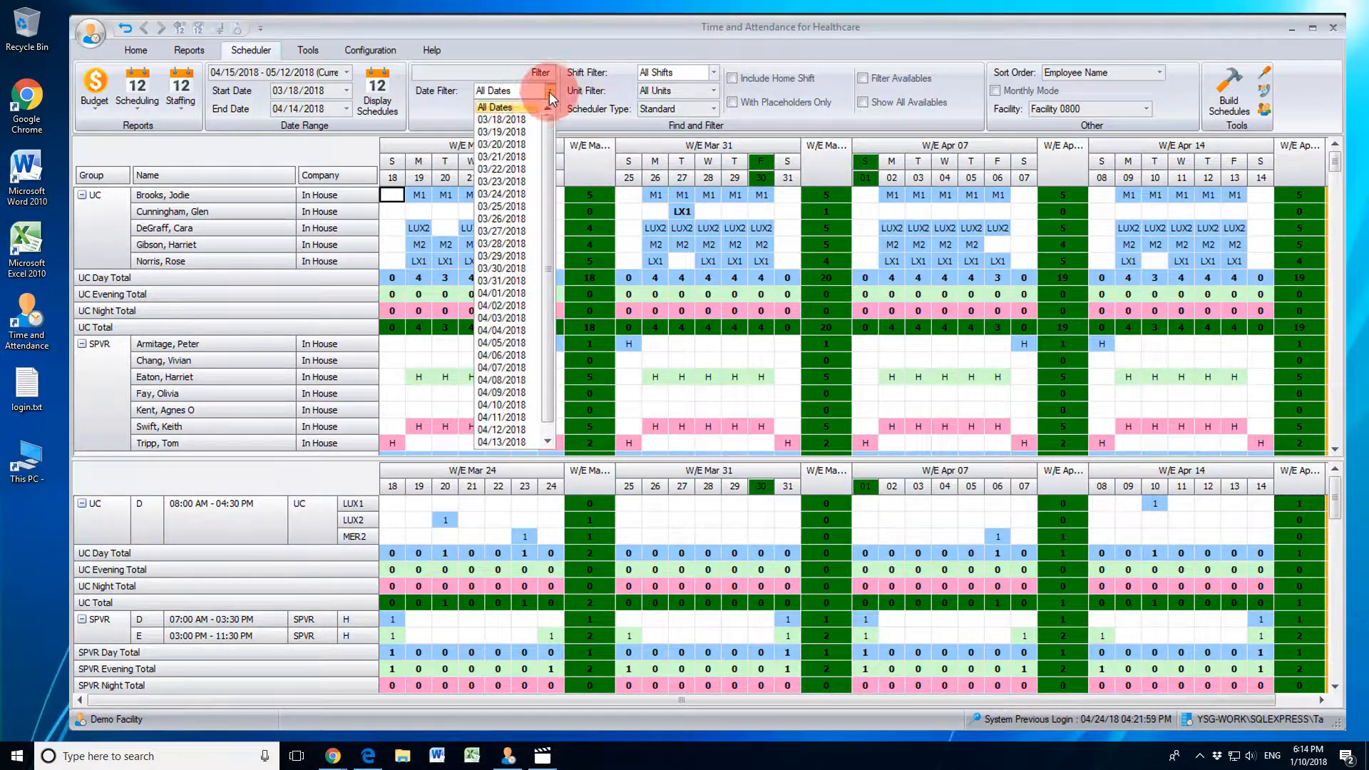
left_click(515, 121)
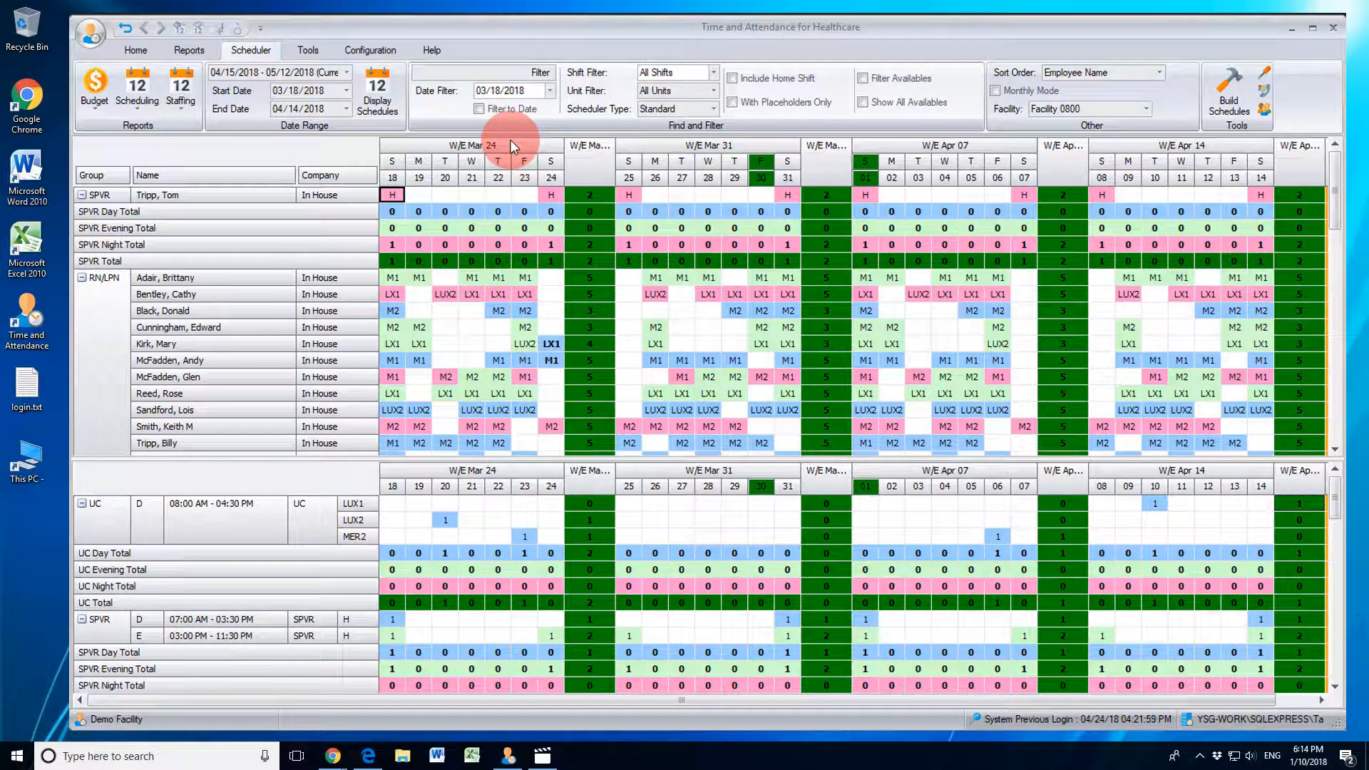
left_click(549, 91)
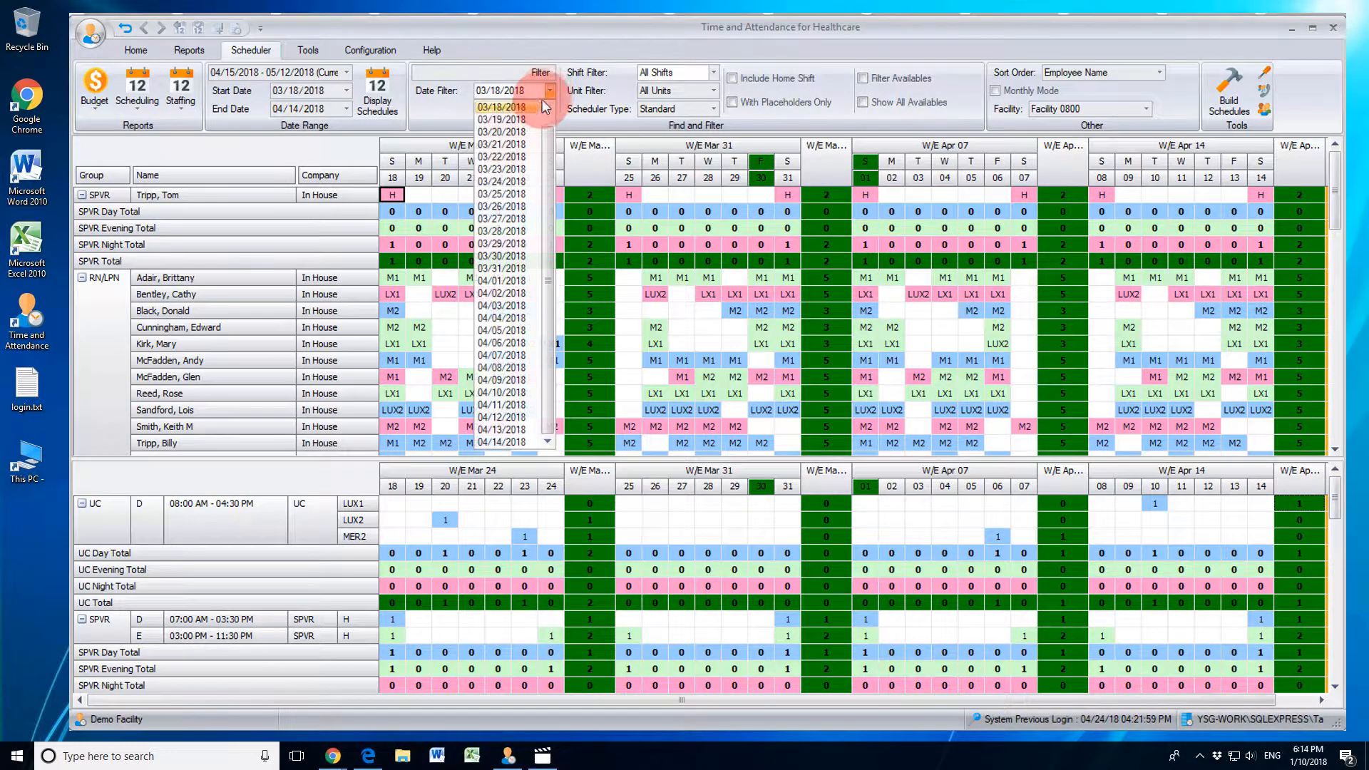
scroll(533, 105, "up", 1)
left_click(533, 106)
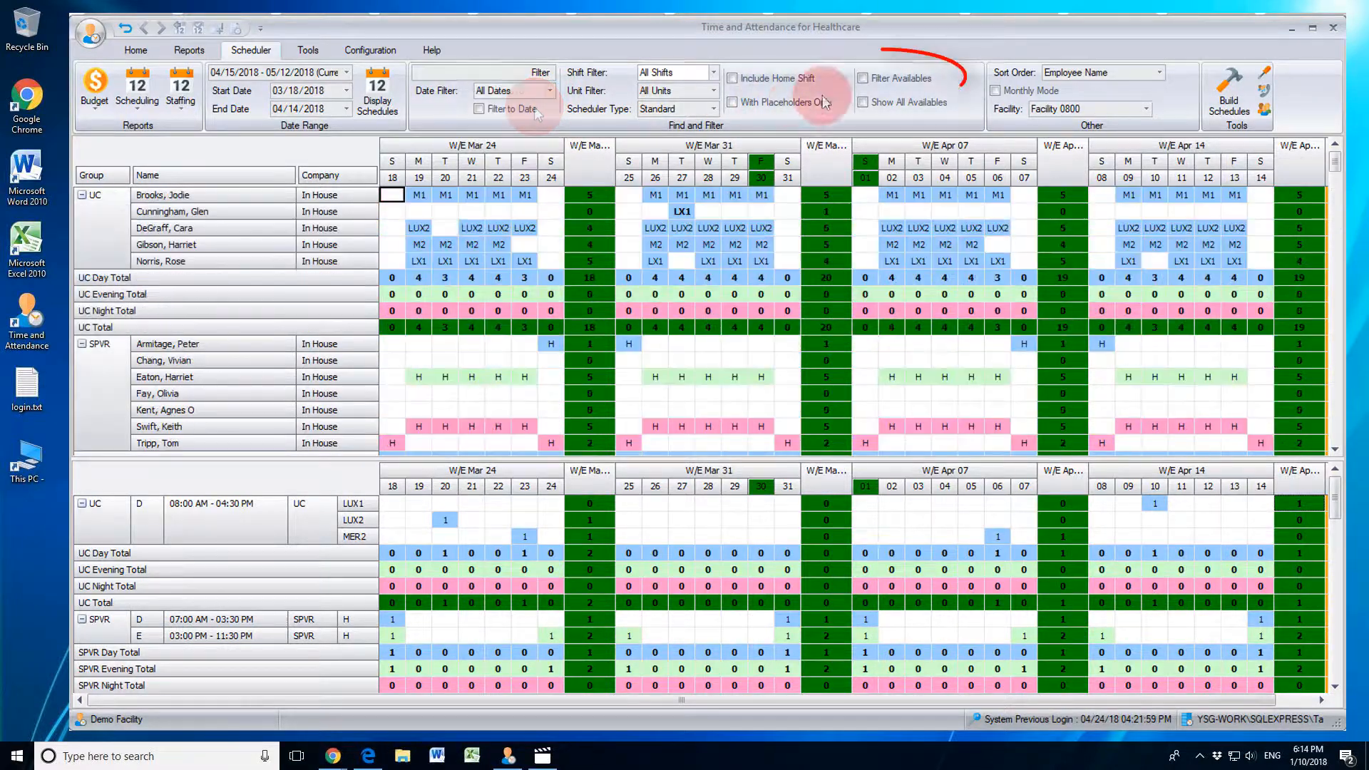
- Include the available schedules in filtering, and filter by the D shift and unit LUX2 - Luxor 2
left_click(862, 78)
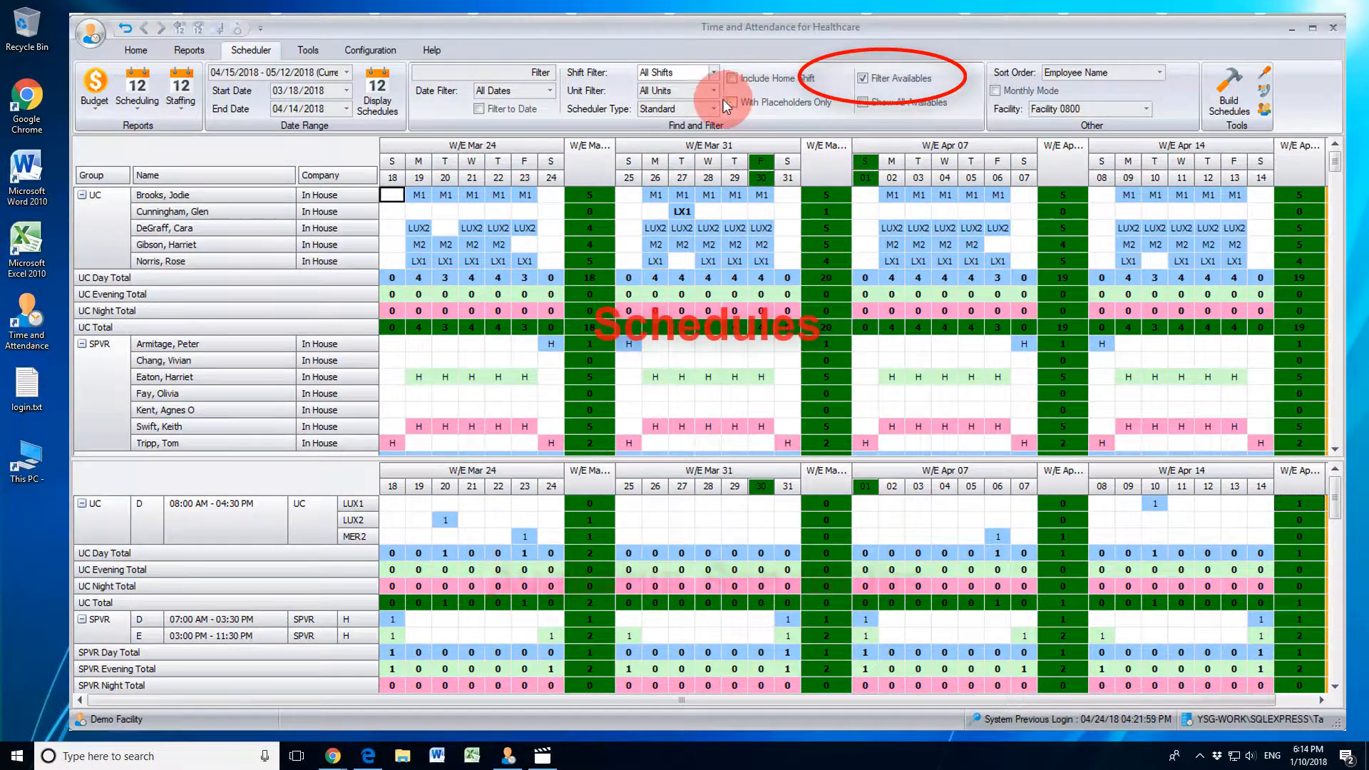
left_click(713, 74)
left_click(690, 101)
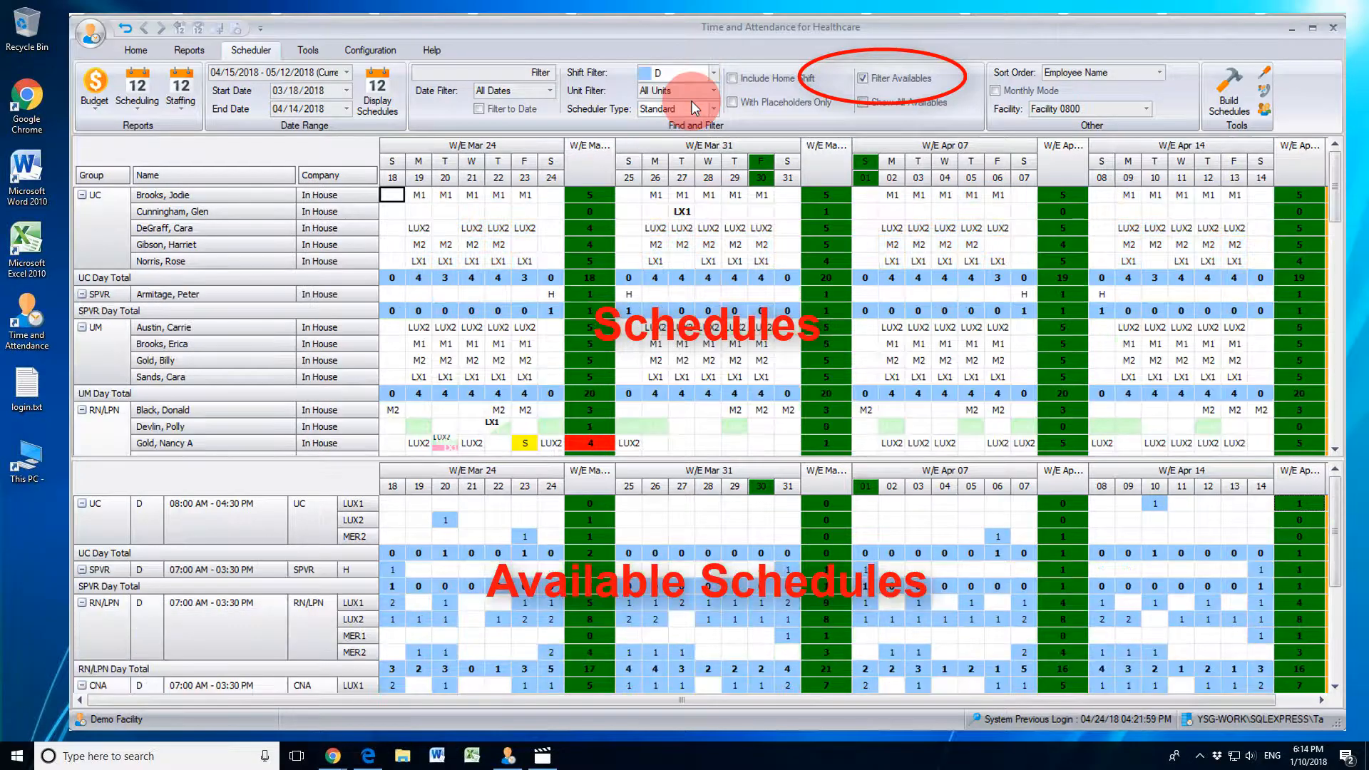
left_click(713, 91)
left_click(678, 142)
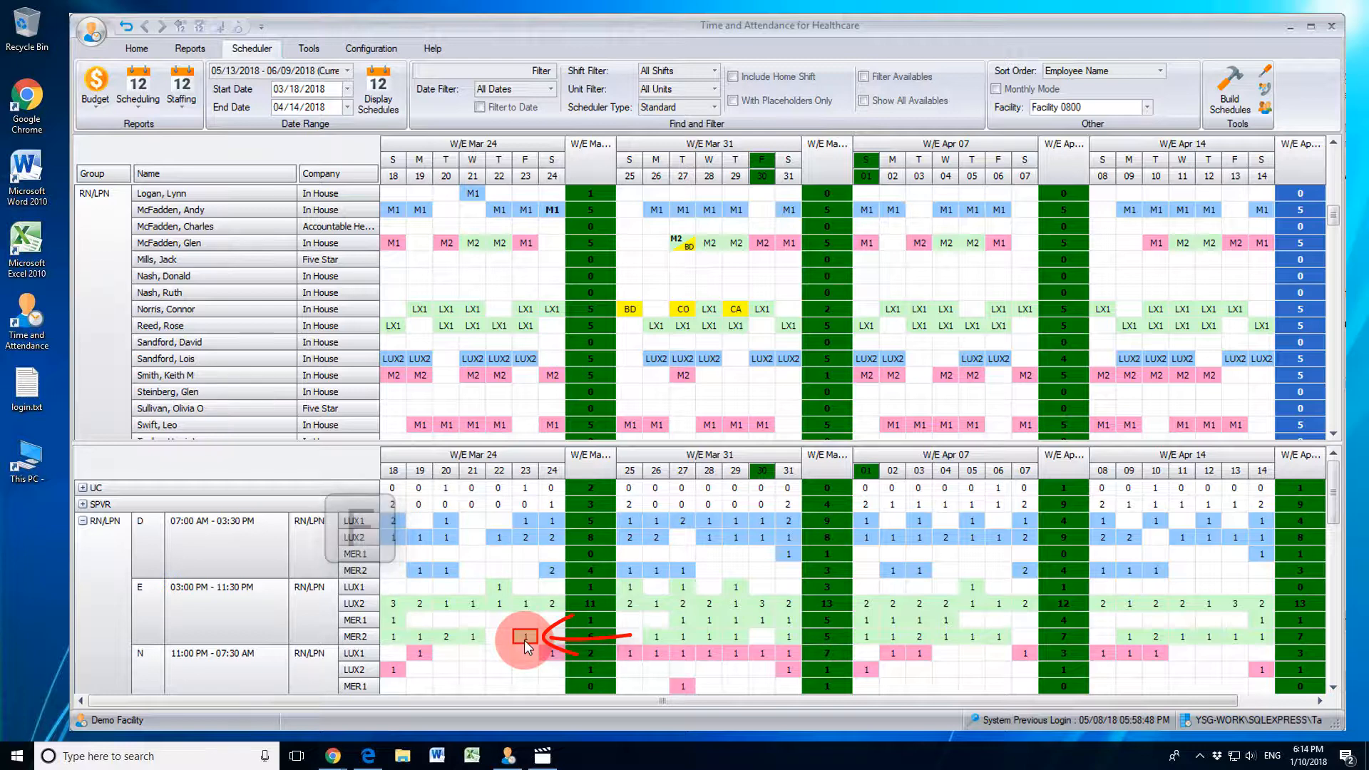
- Assign the open RN/LPN evening MER2 shifts on March 23 and March 18–21 to the in-house employee directly below the Five Star one
left_click(528, 273)
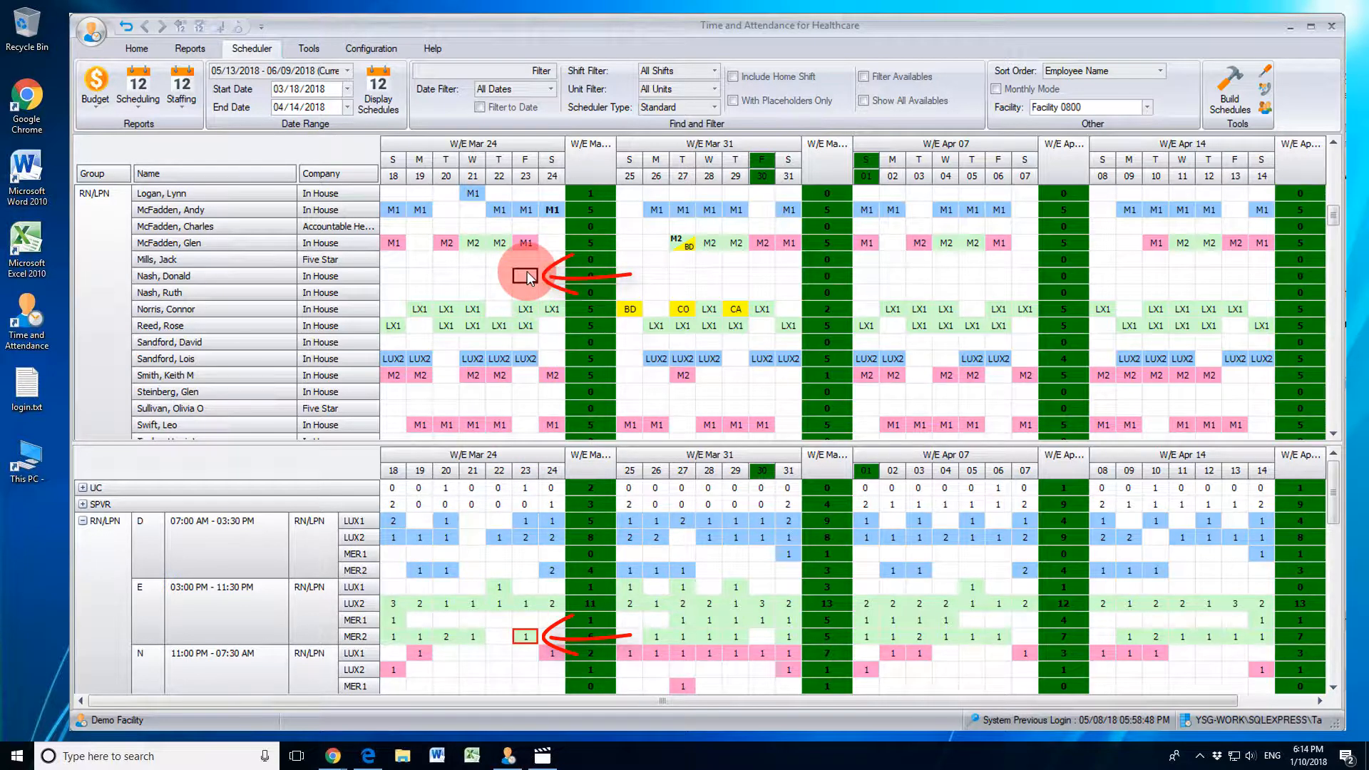
key("t")
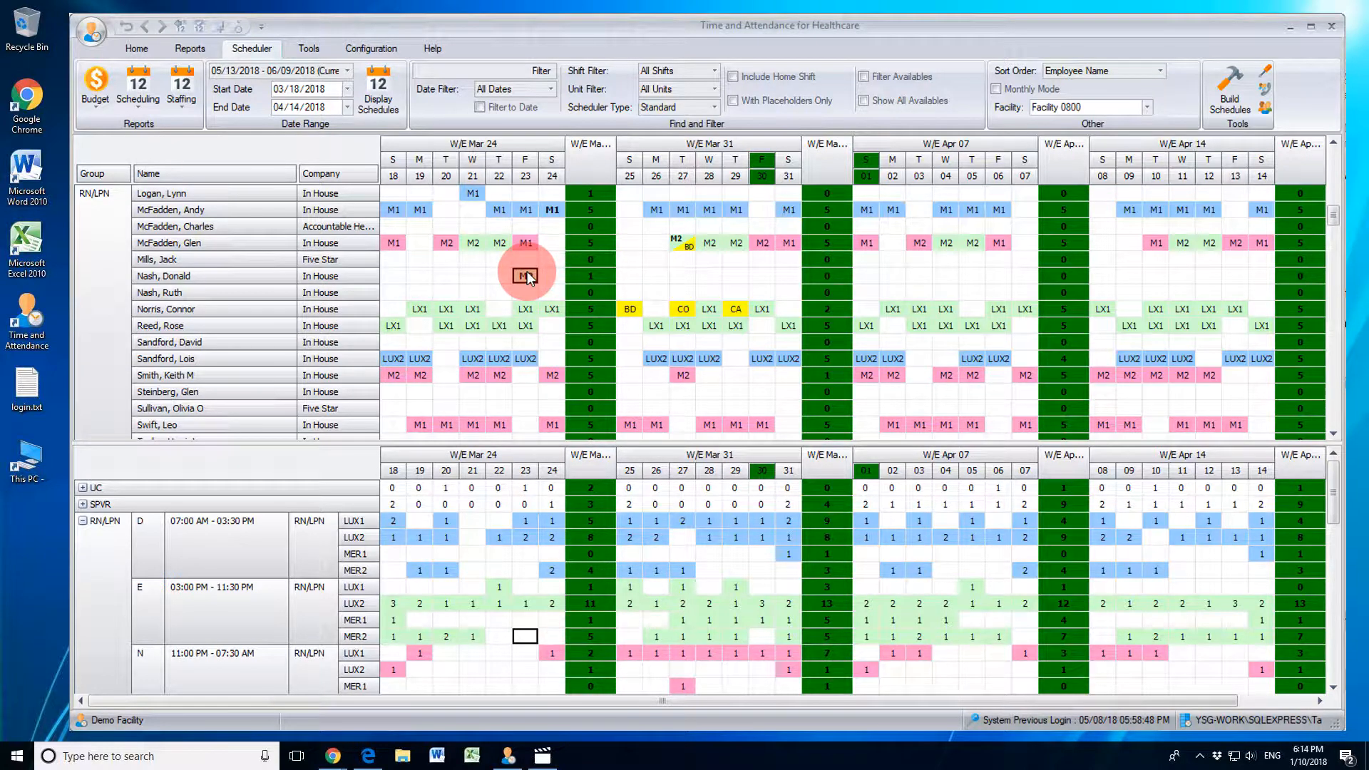
left_click(395, 636)
left_click_drag(426, 636, 468, 635)
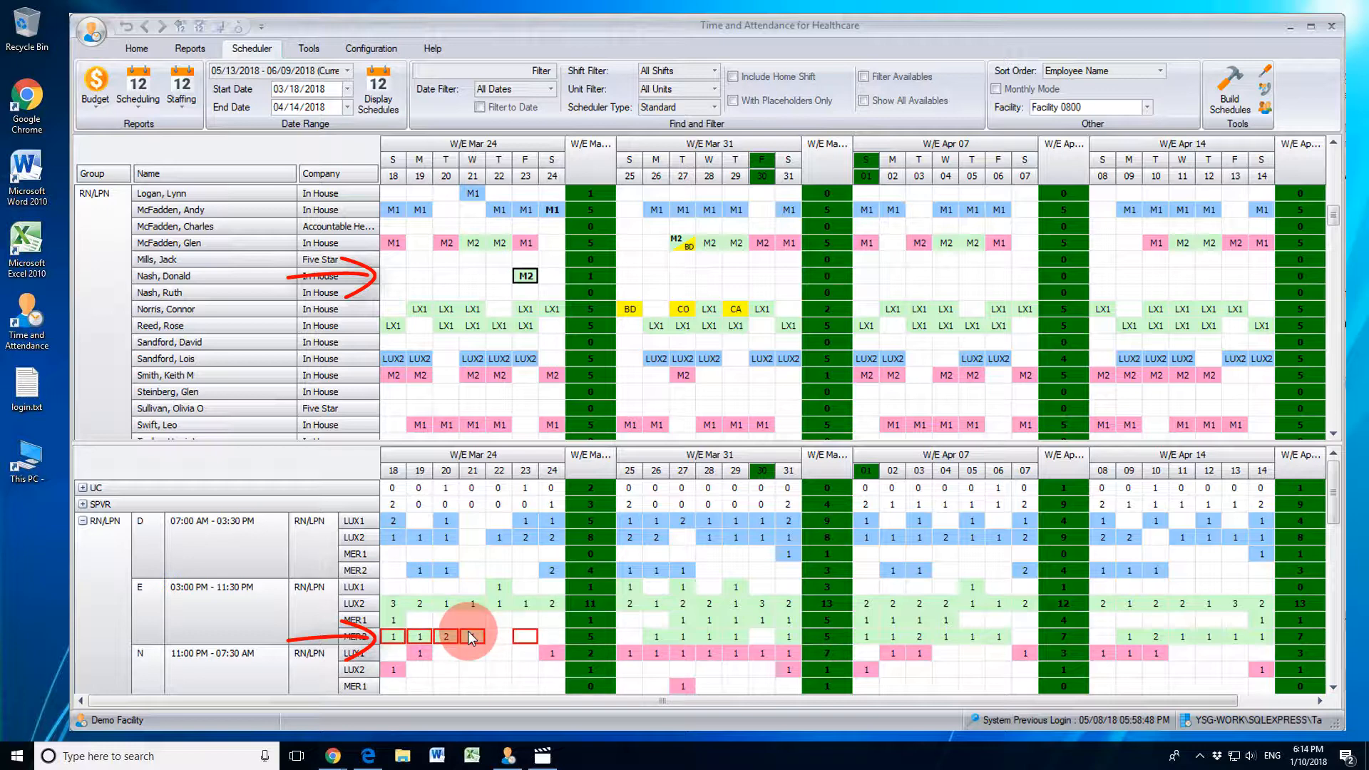
left_click(409, 274)
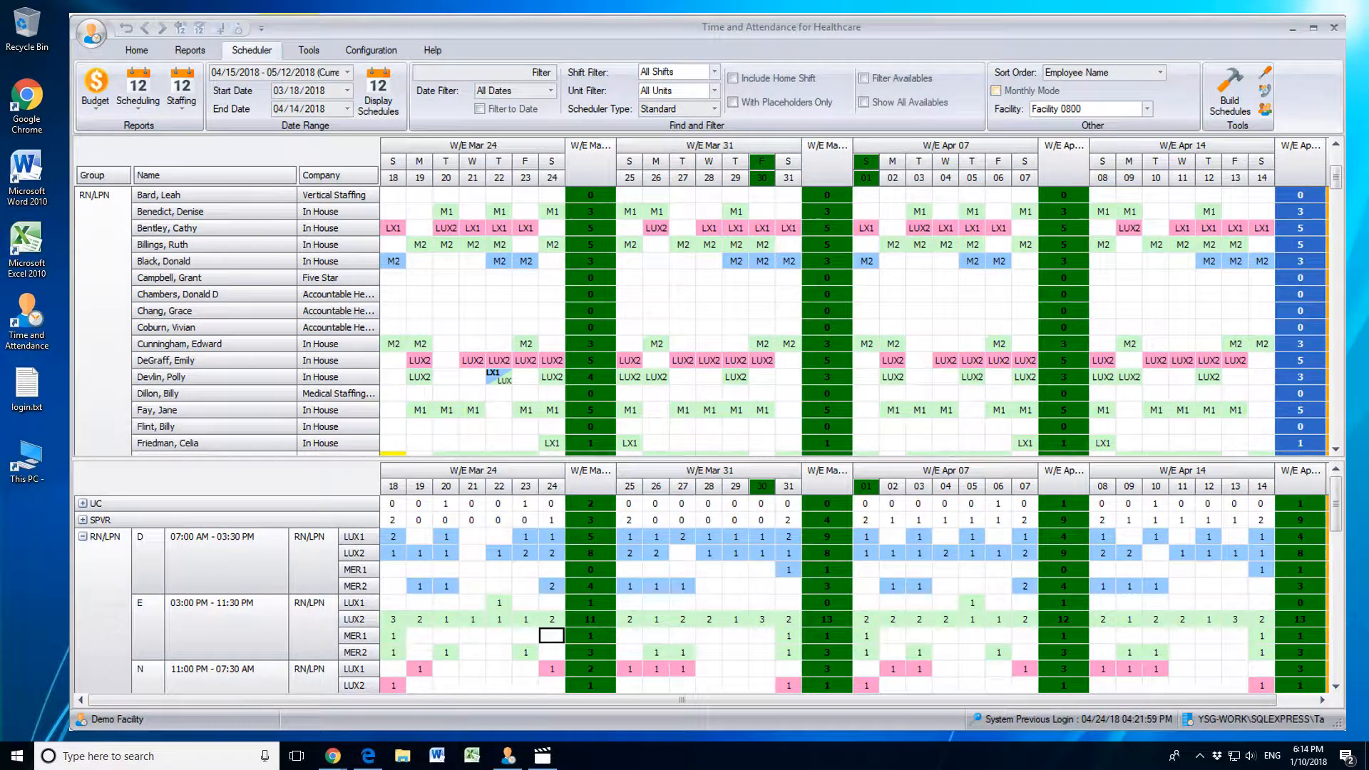
left_click(421, 243)
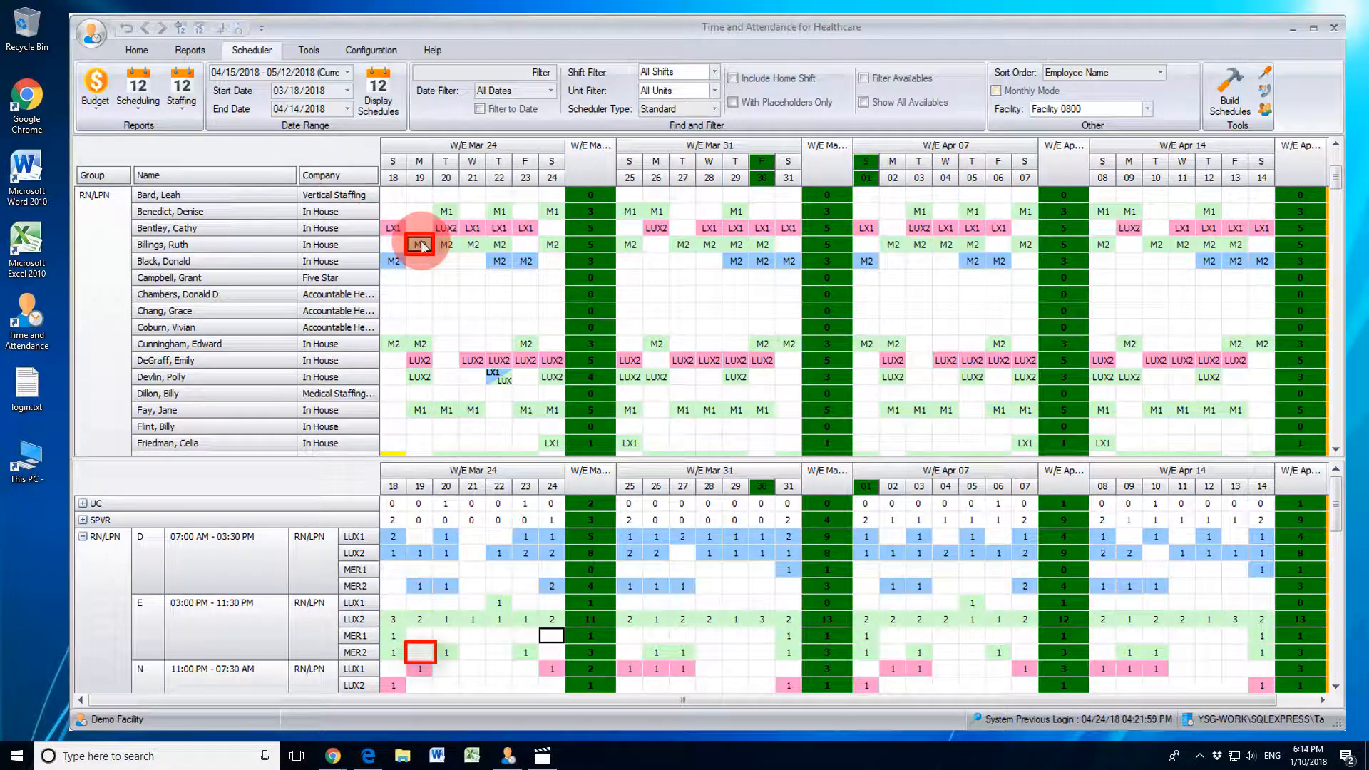
key("u")
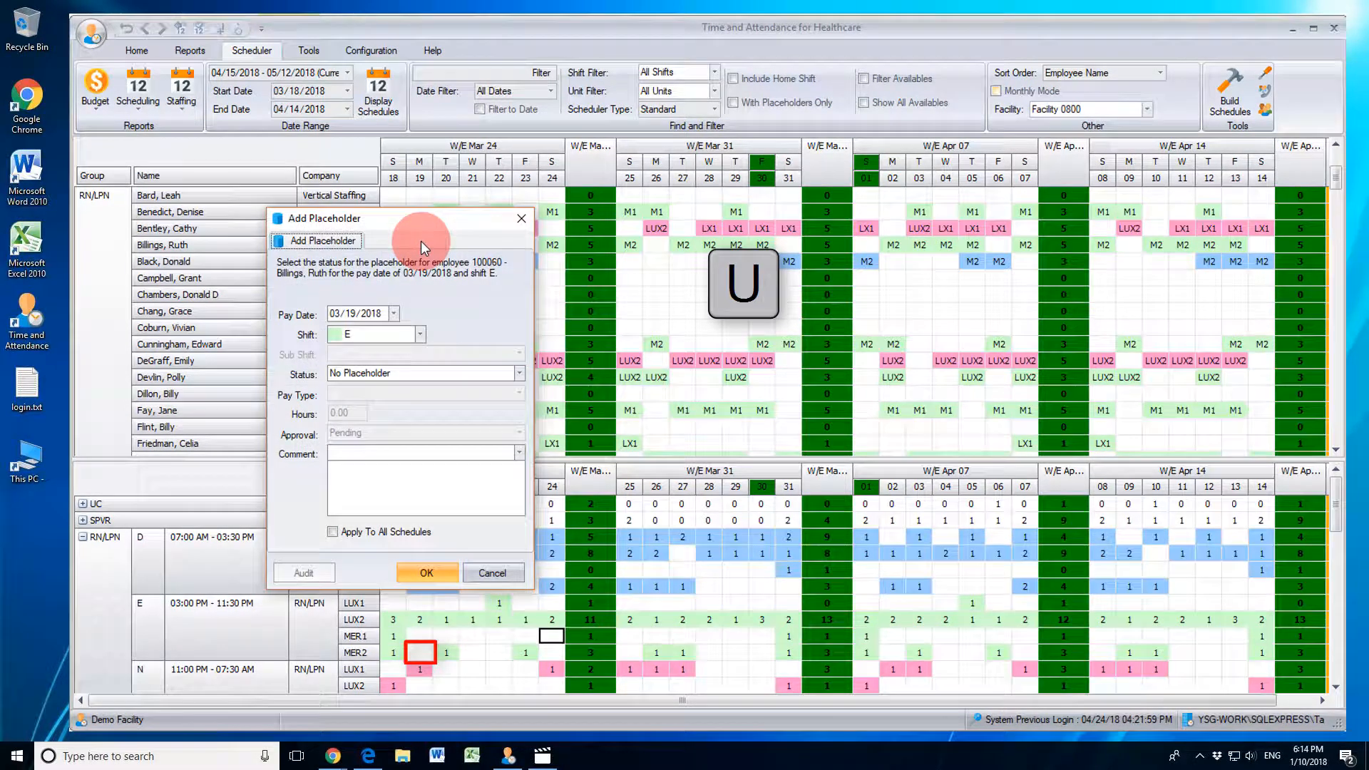
left_click(400, 371)
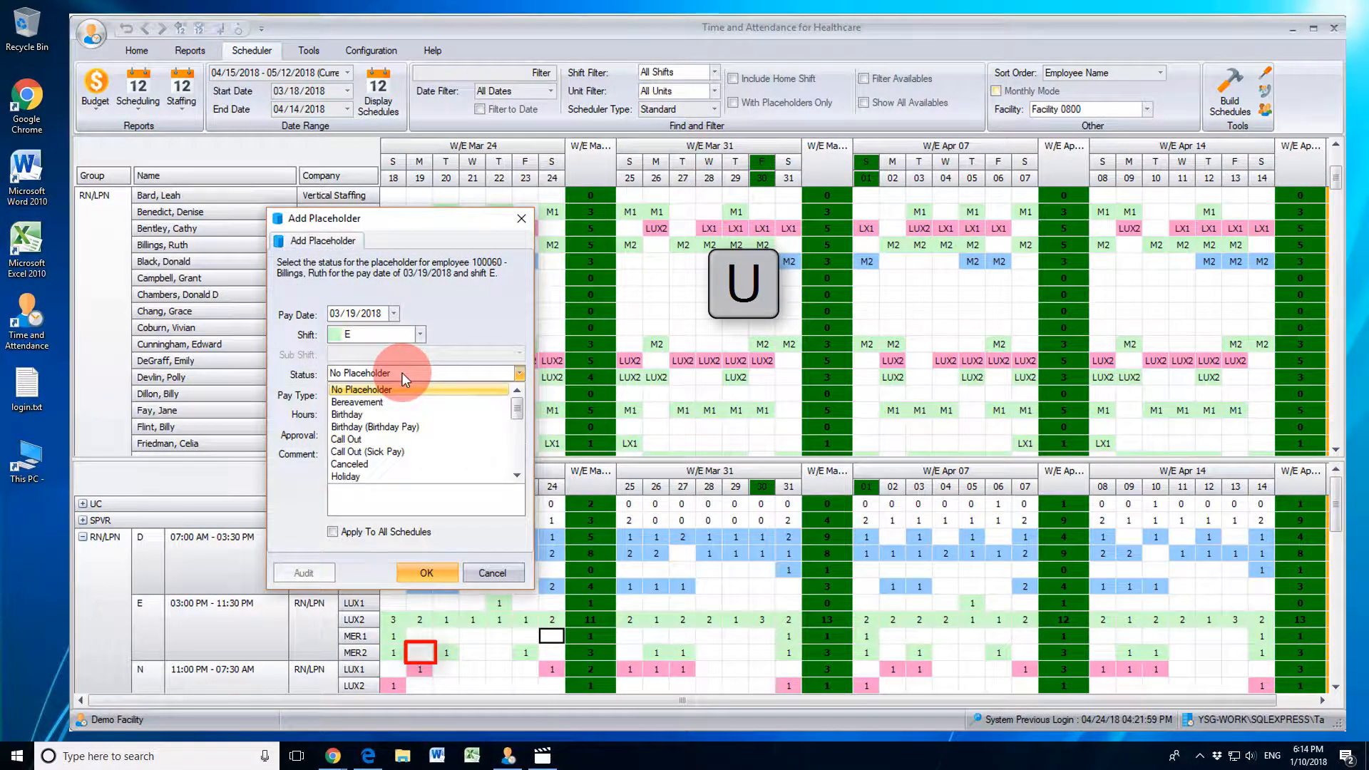
left_click(408, 409)
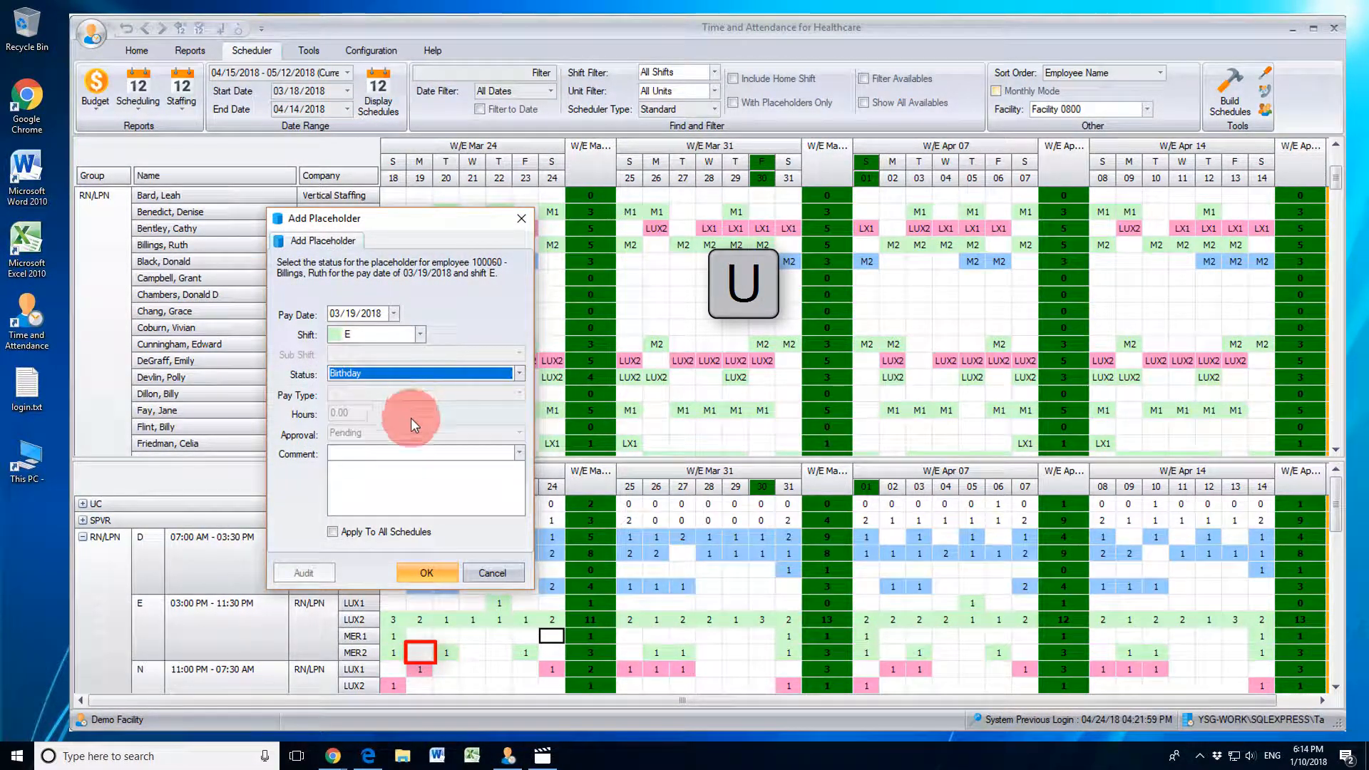
left_click(436, 555)
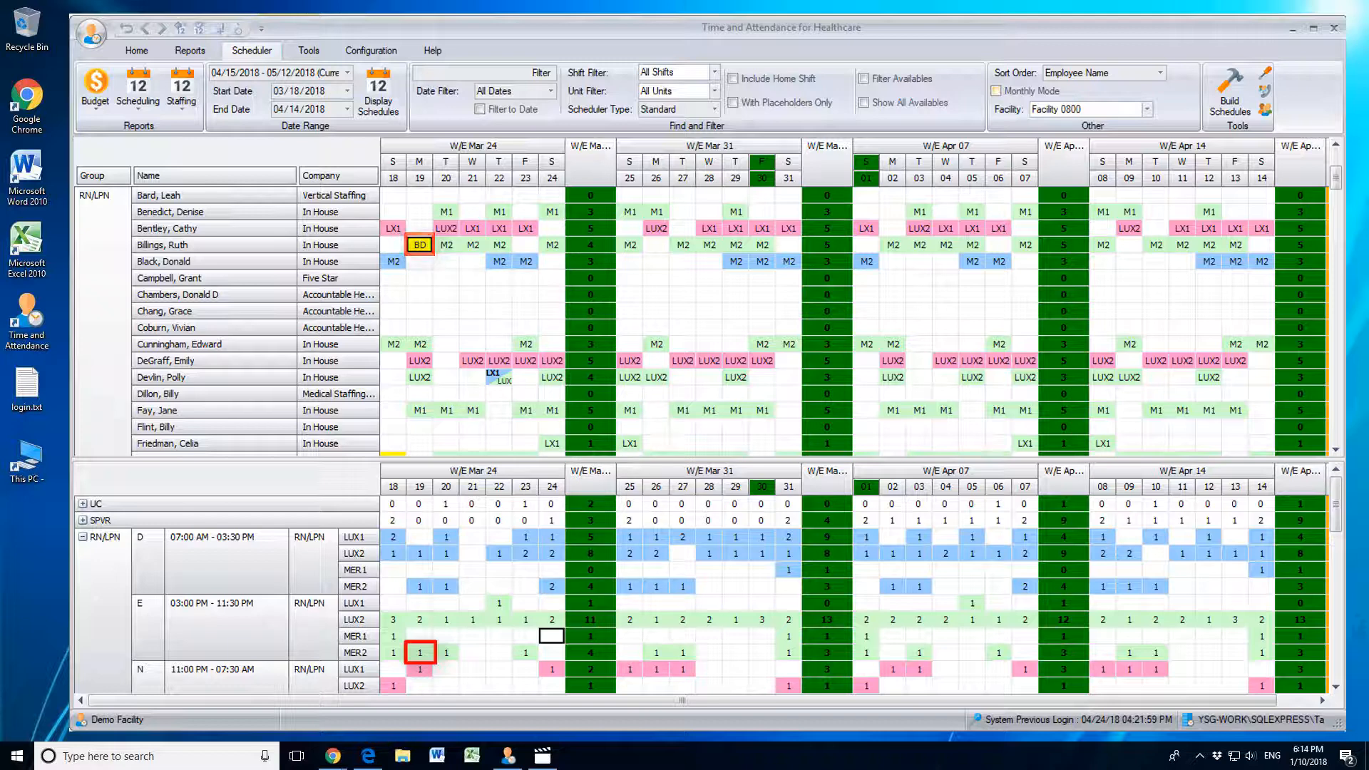
- Unassign the same employee's March 20 evening M2 shift, keeping the status No Placeholder
left_click(444, 245)
key("u")
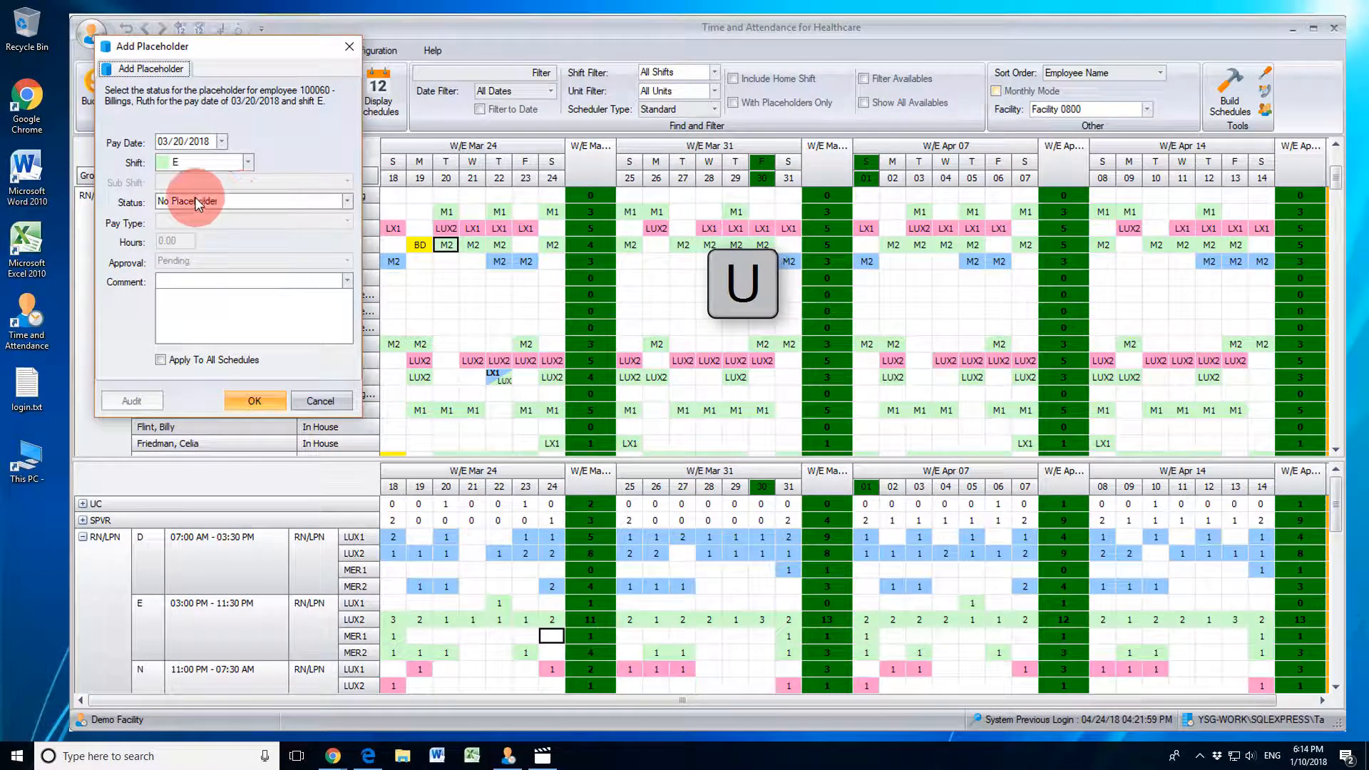
left_click(254, 402)
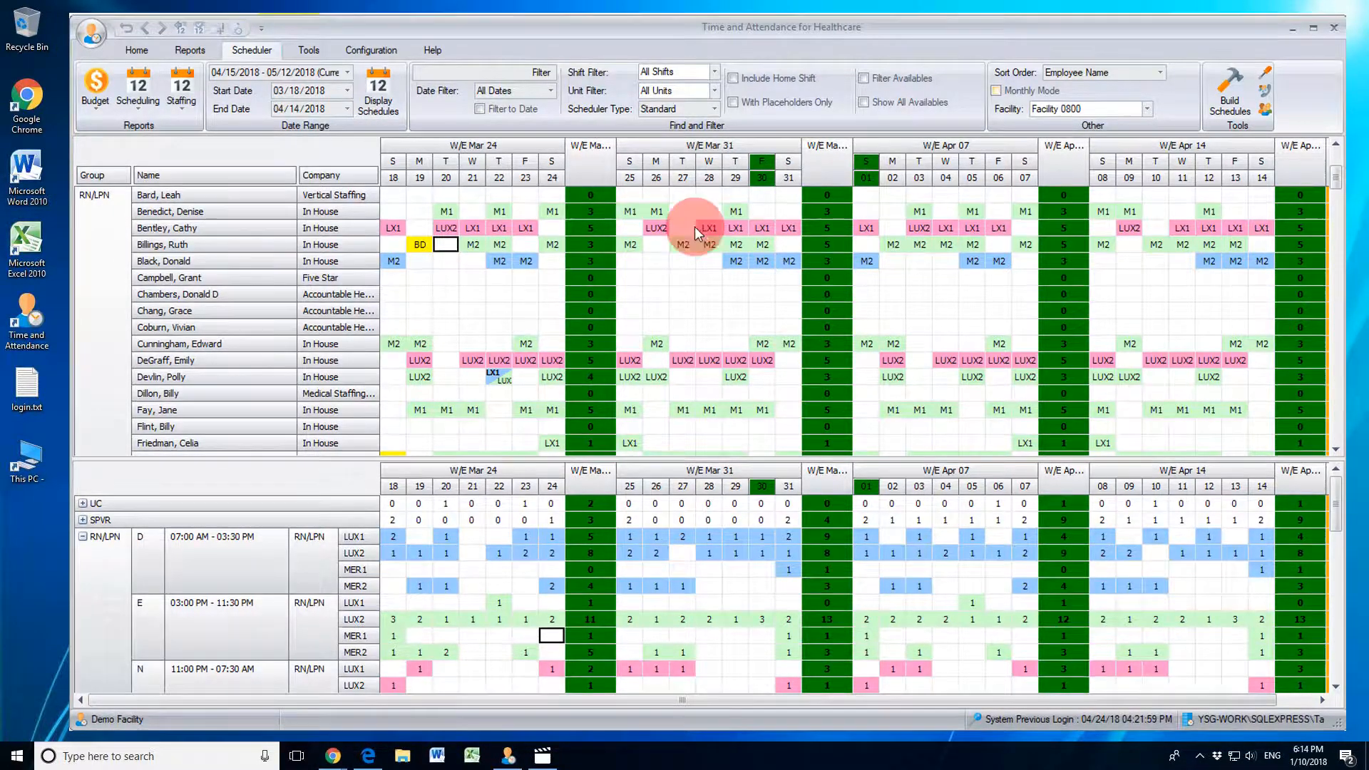
- Turn on Monthly Mode and unassign the March 21 evening M2 shift of the RN/LPN employee with the March 19 Birthday placeholder
left_click(995, 92)
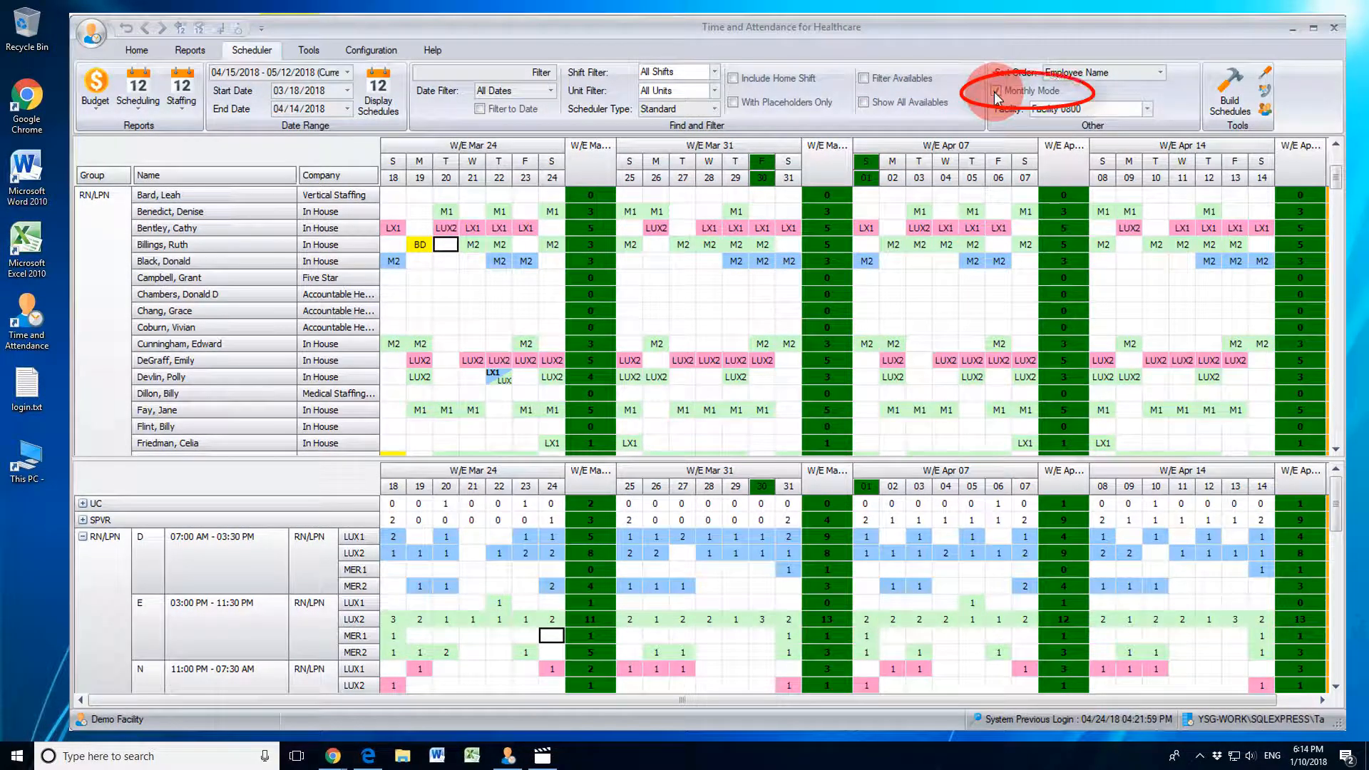
mouse_move(475, 251)
key("u")
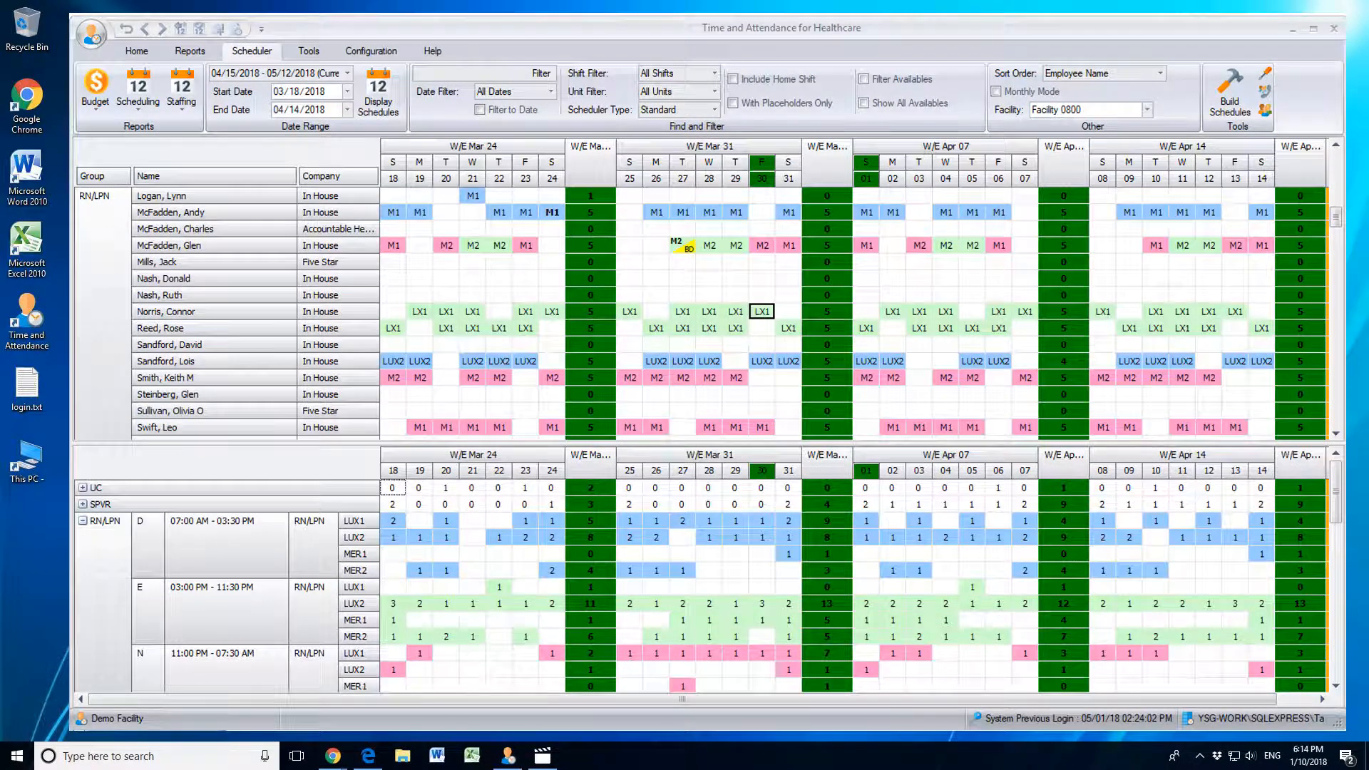
- Unassign the evening LX1 shifts on March 25, 27 and 29 in the row of the selected March 30 shift, using Birthday (Birthday Pay) for March 25
left_click(630, 311)
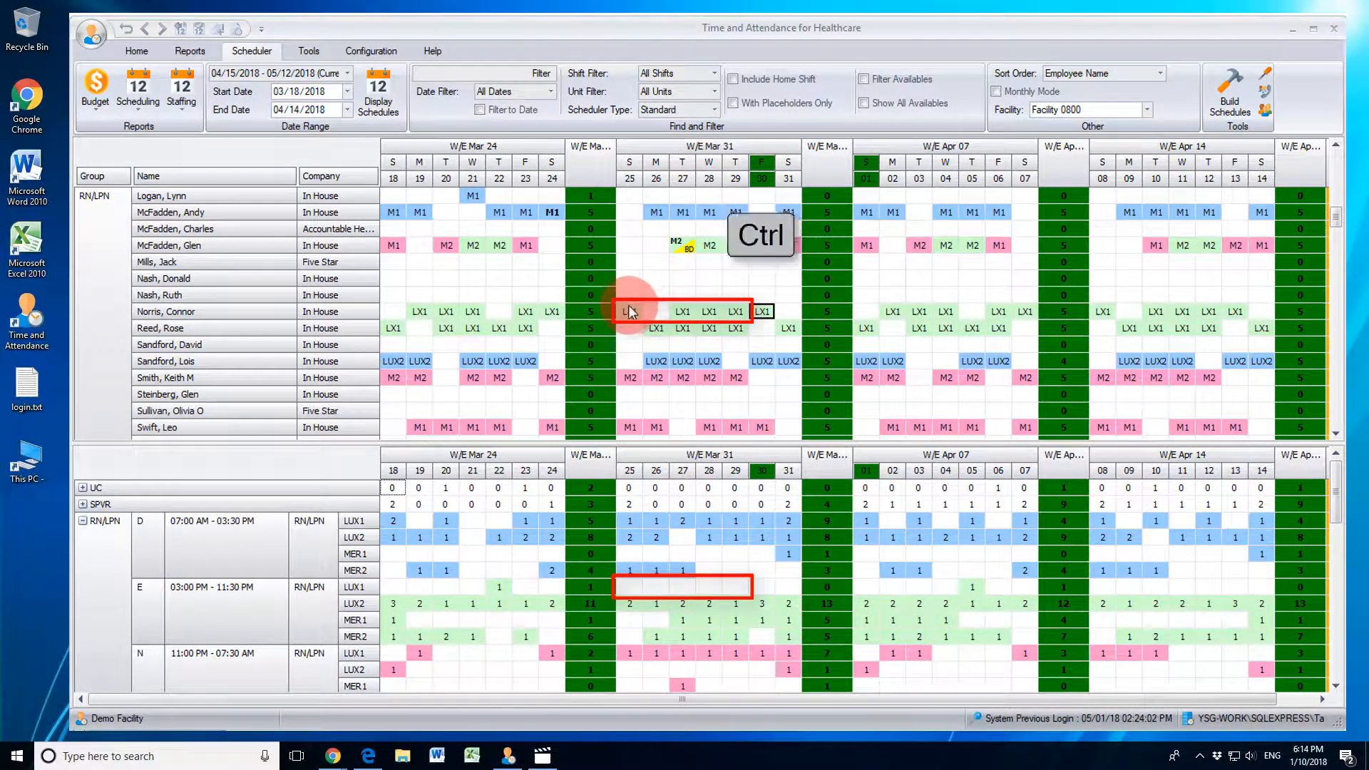
left_click(682, 311, "ctrl")
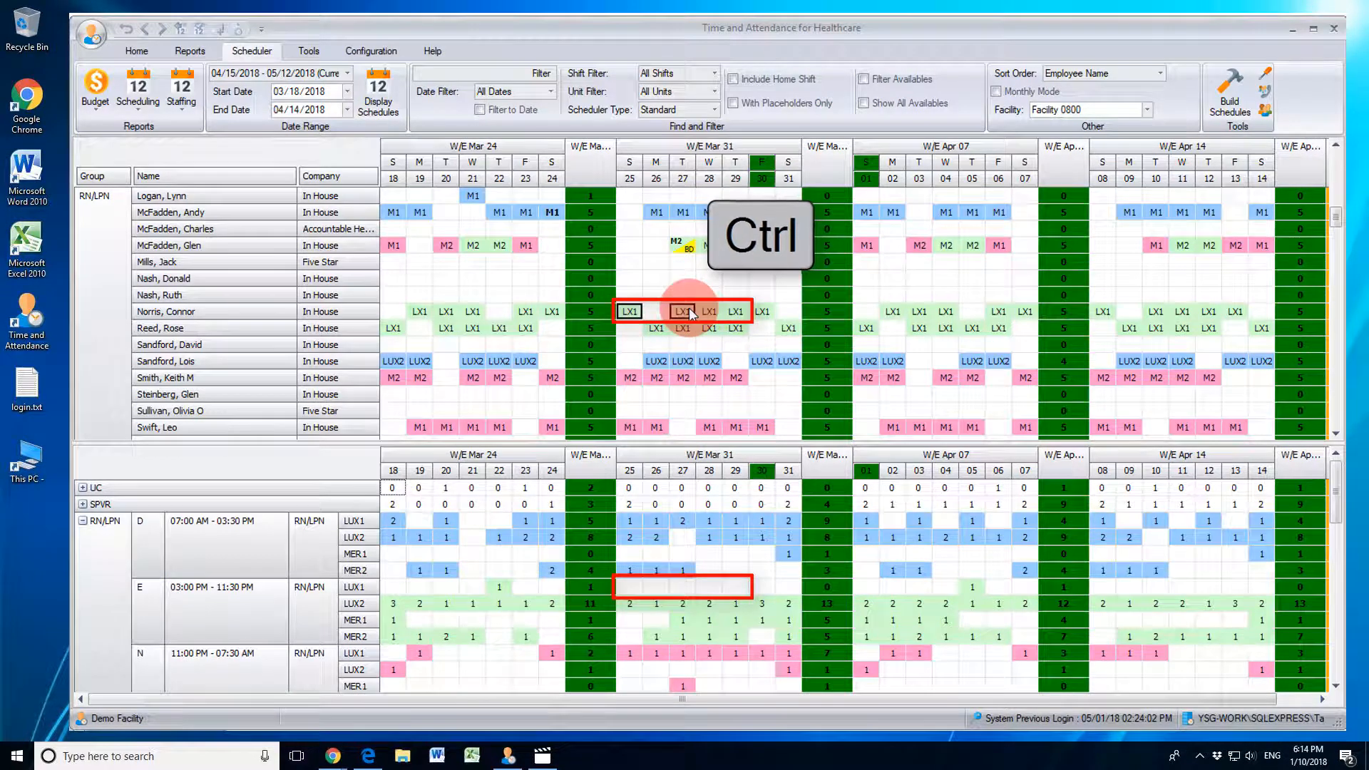
left_click(736, 312, "ctrl")
key("u")
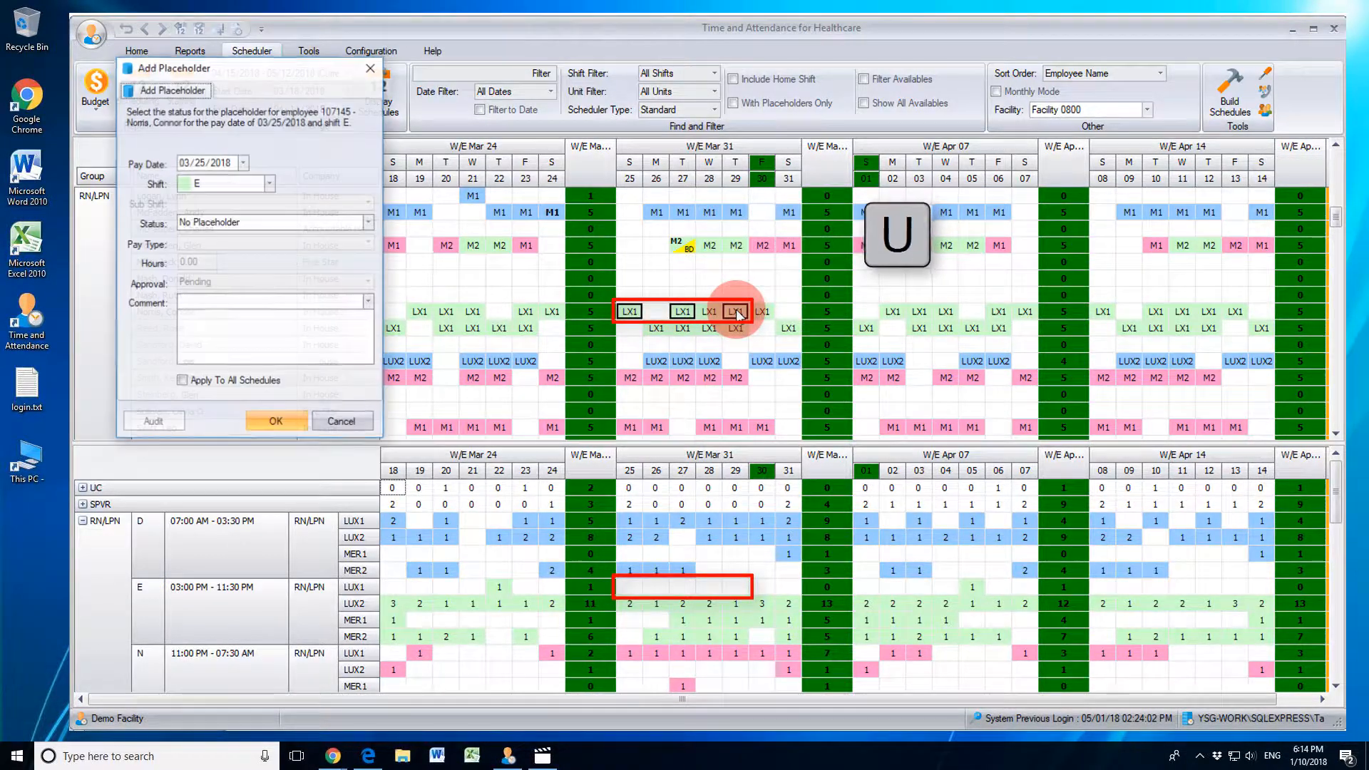
left_click(288, 223)
left_click(279, 283)
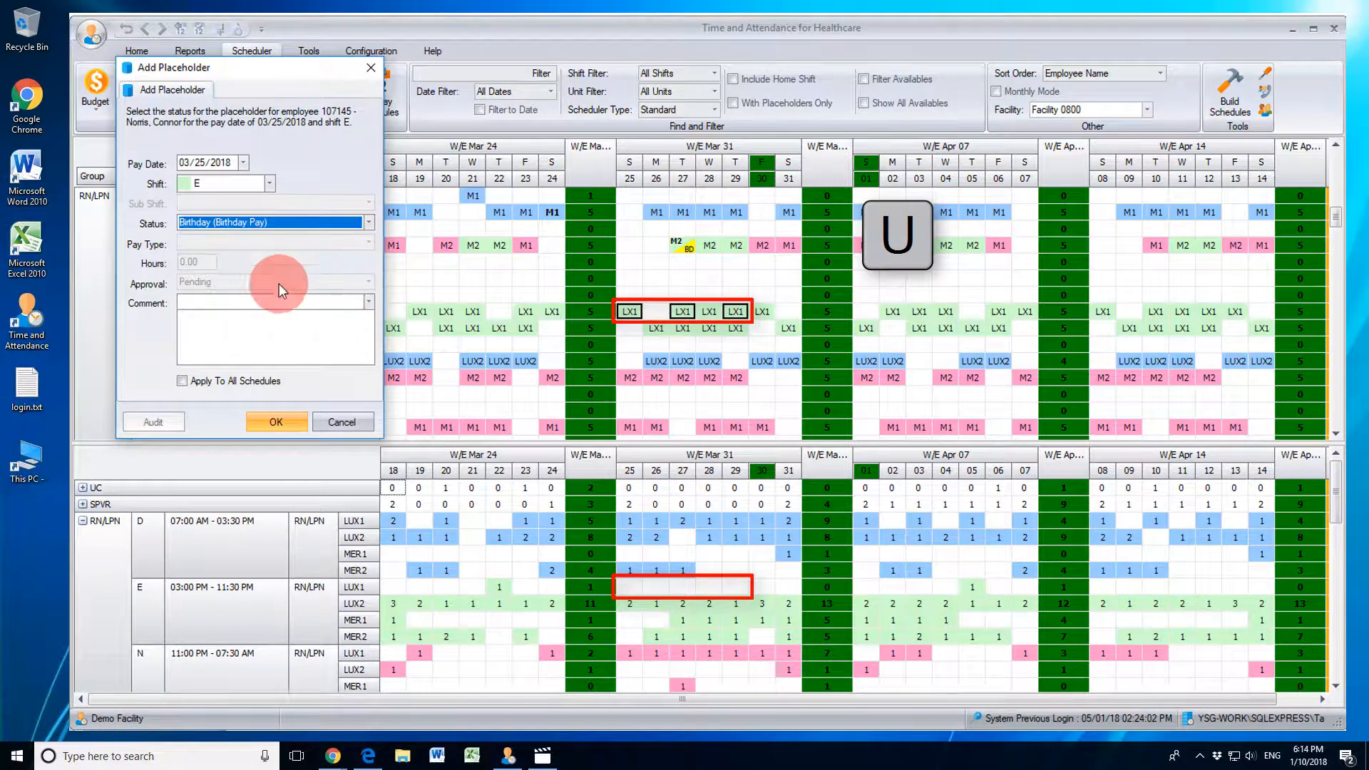
key("Return")
- Set the placeholder to Call Out for the March 27 shift and to Canceled for the March 29 shift
left_click(289, 243)
left_click(288, 308)
left_click(290, 440)
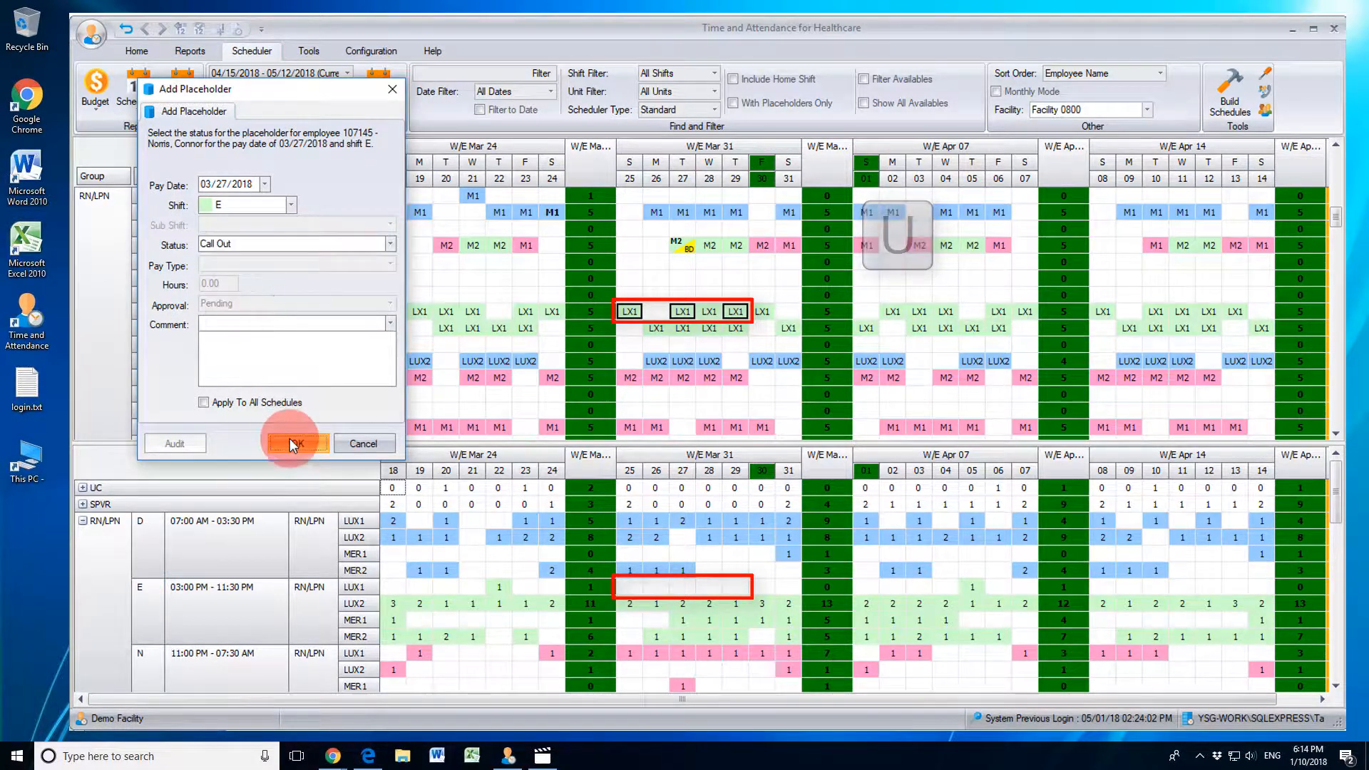
left_click(331, 265)
left_click(323, 341)
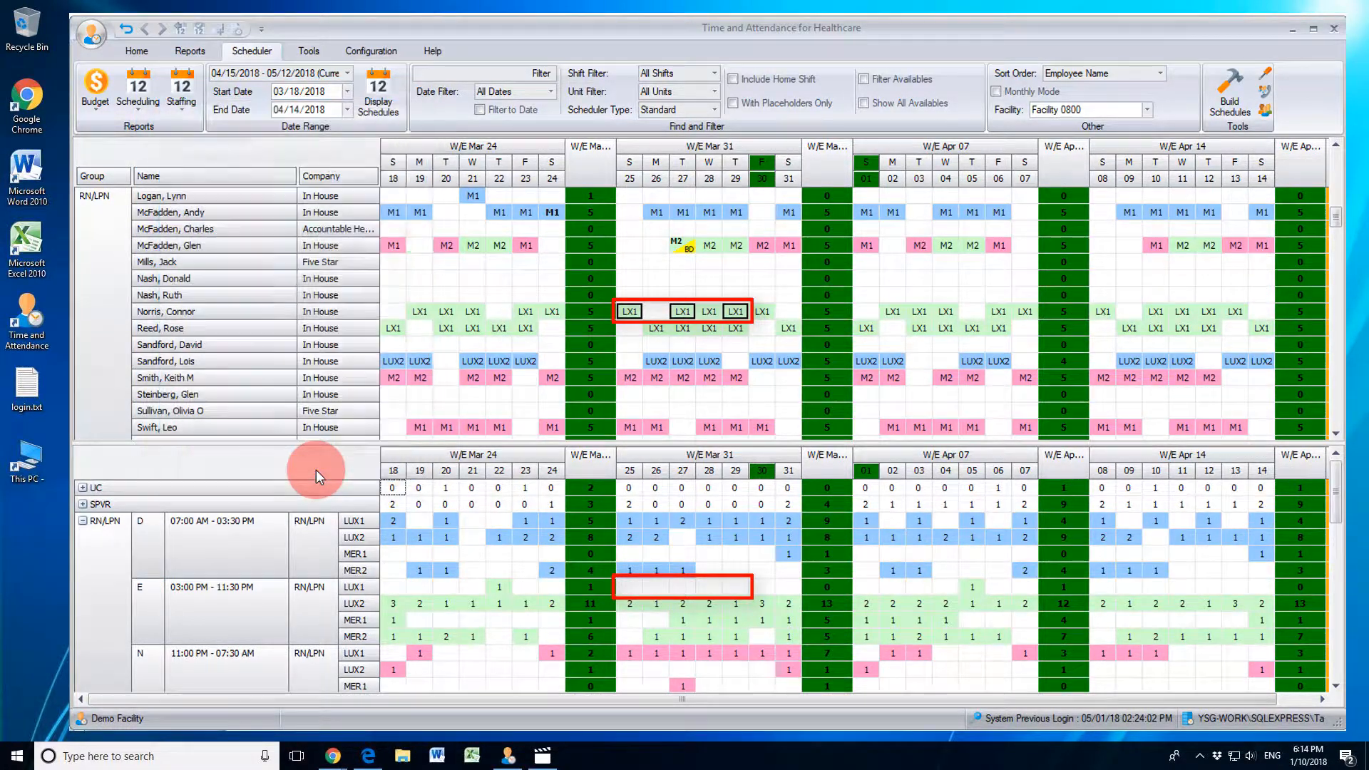
left_click(318, 465)
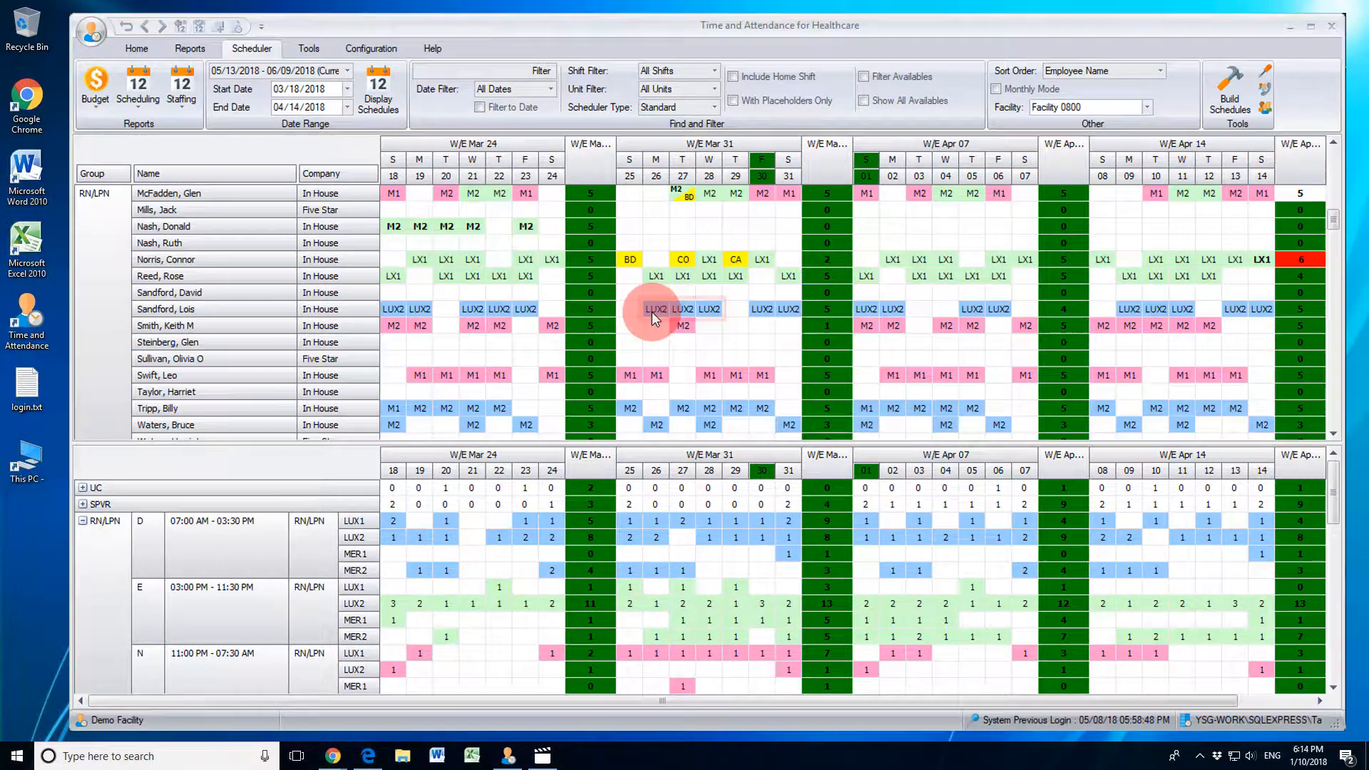
- Replace the in-house RN/LPN employee's day LUX2 shifts on March 26–28 with Vacation placeholders, applying the status to all schedules
left_click_drag(653, 319, 713, 311)
left_click(400, 312)
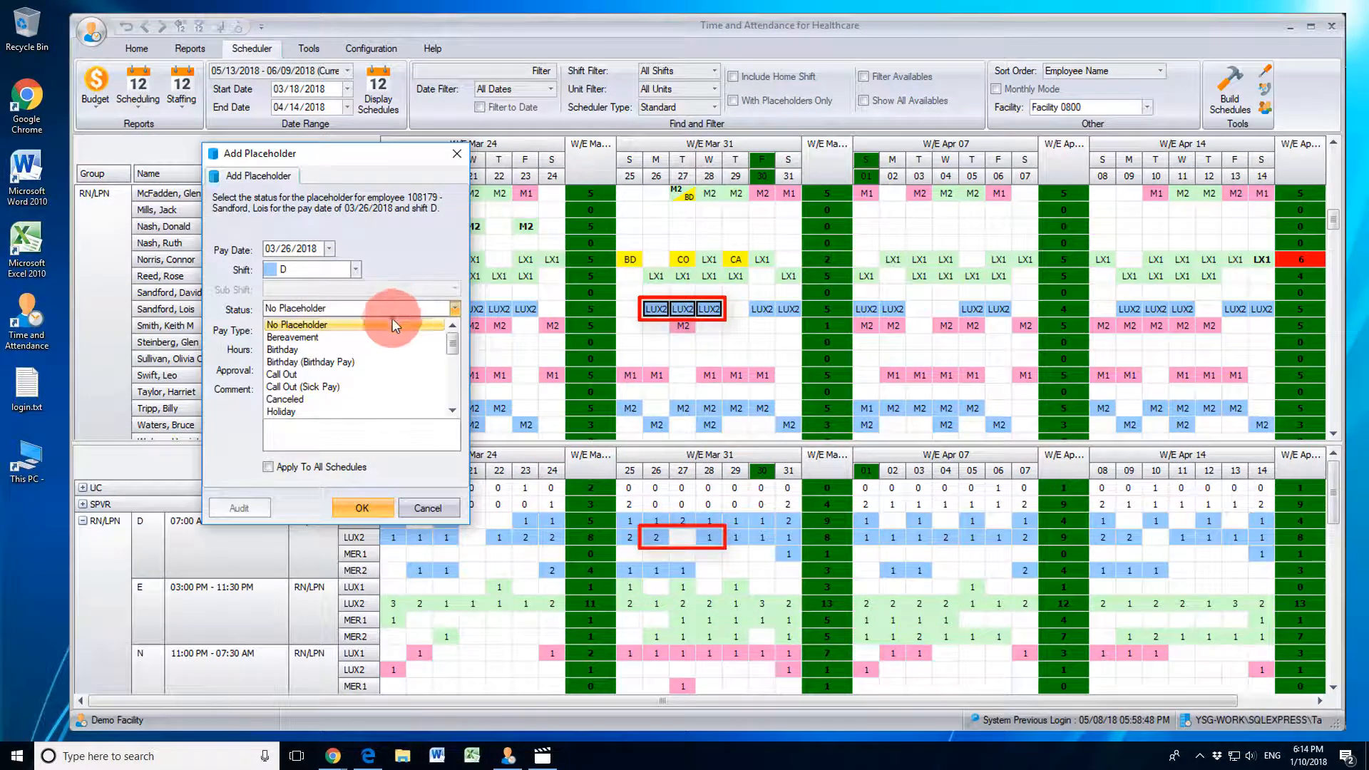
left_click(348, 400)
left_click(268, 467)
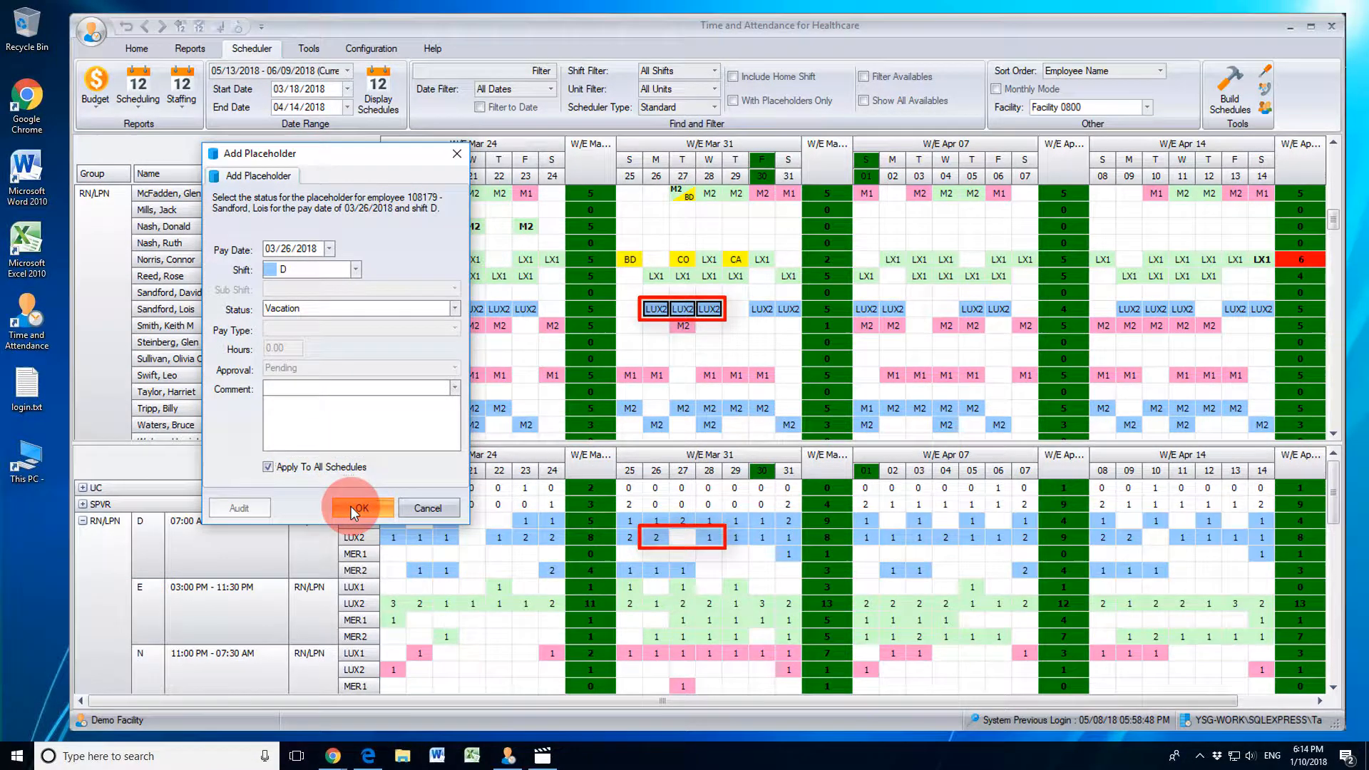
left_click(351, 506)
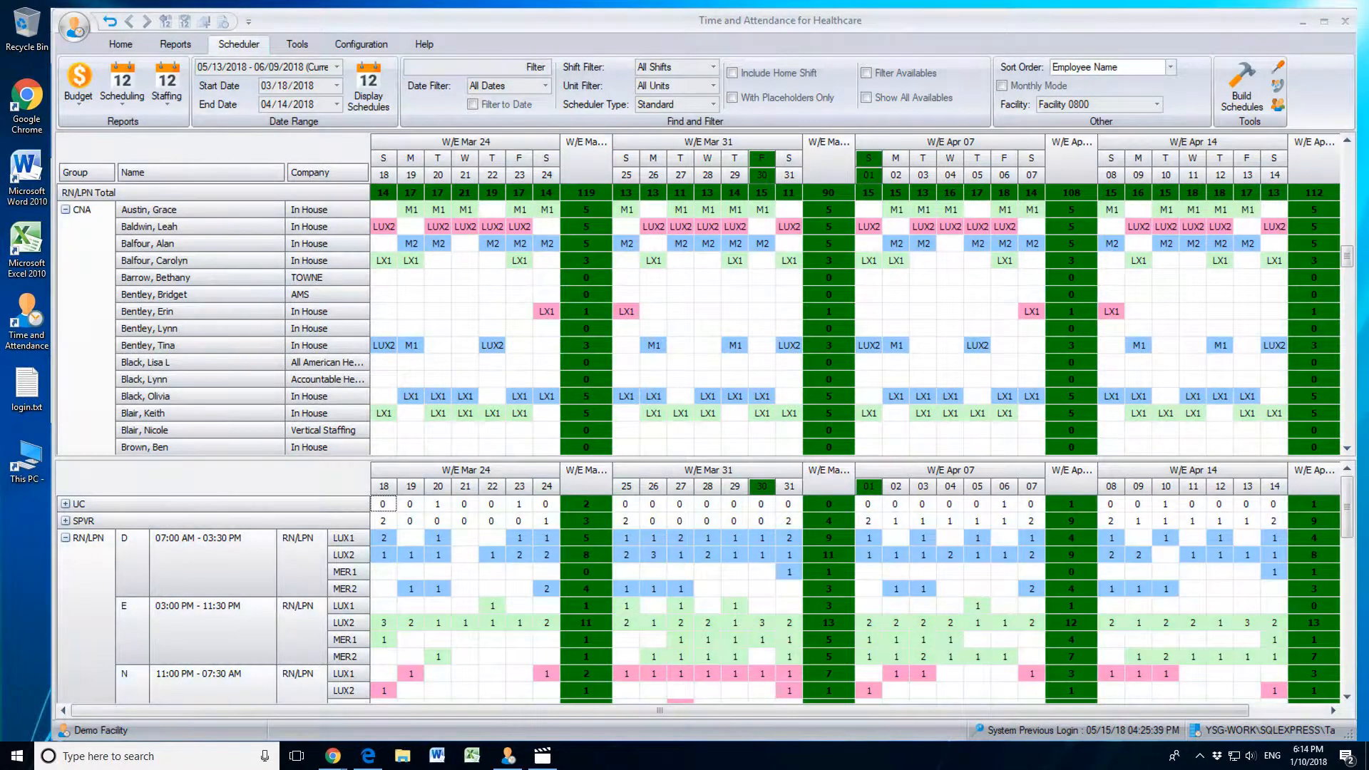
- Move the March 26 day M1 shift from the CNA employee directly above the All American one to the AMS employee, leaving a Birthday placeholder
left_click(653, 345)
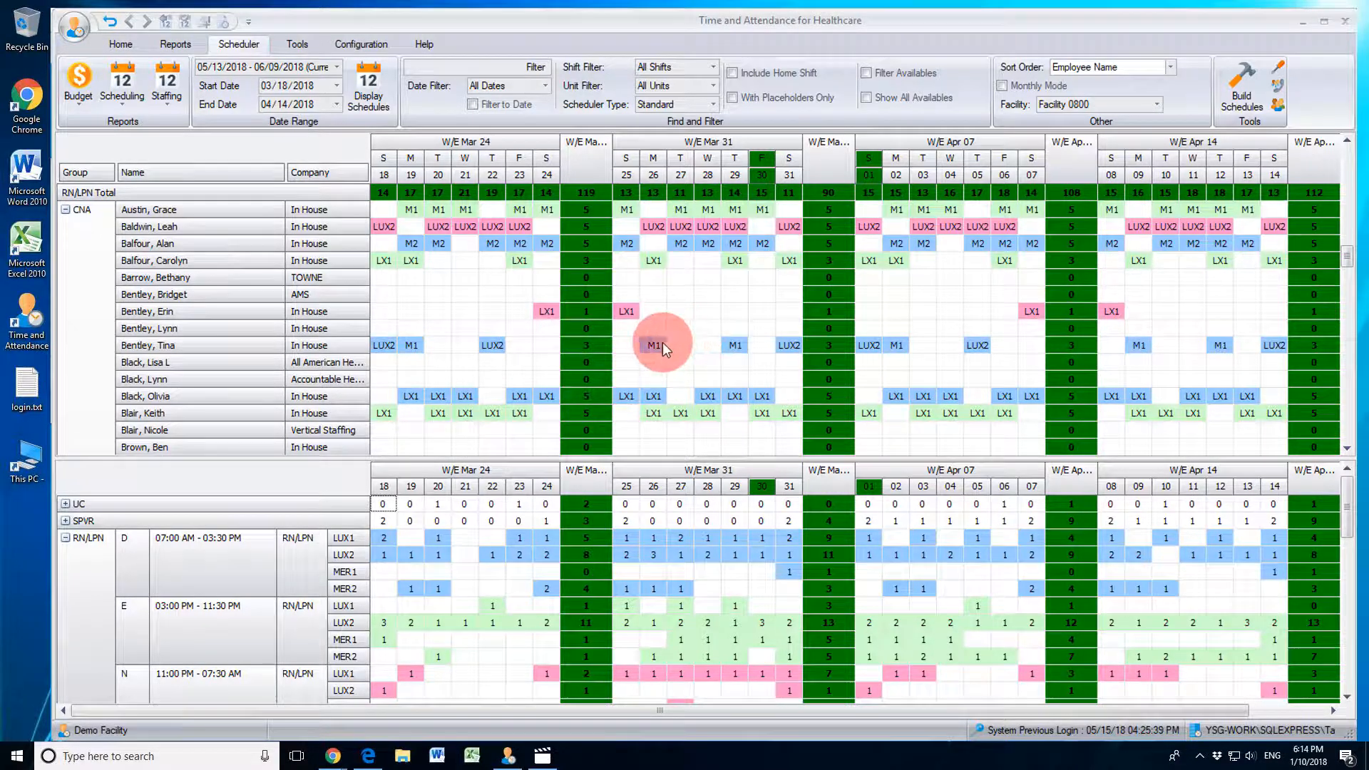
left_click(662, 343)
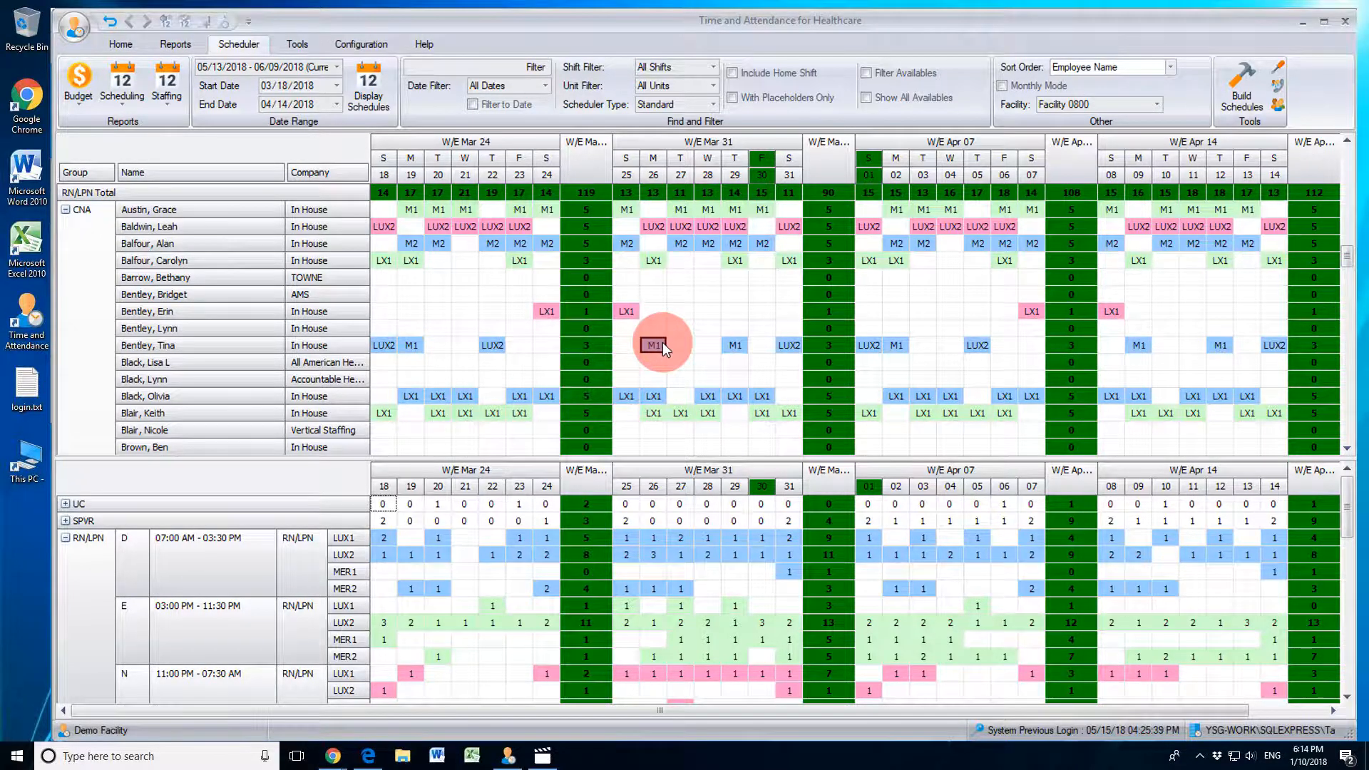
key("f")
key("t")
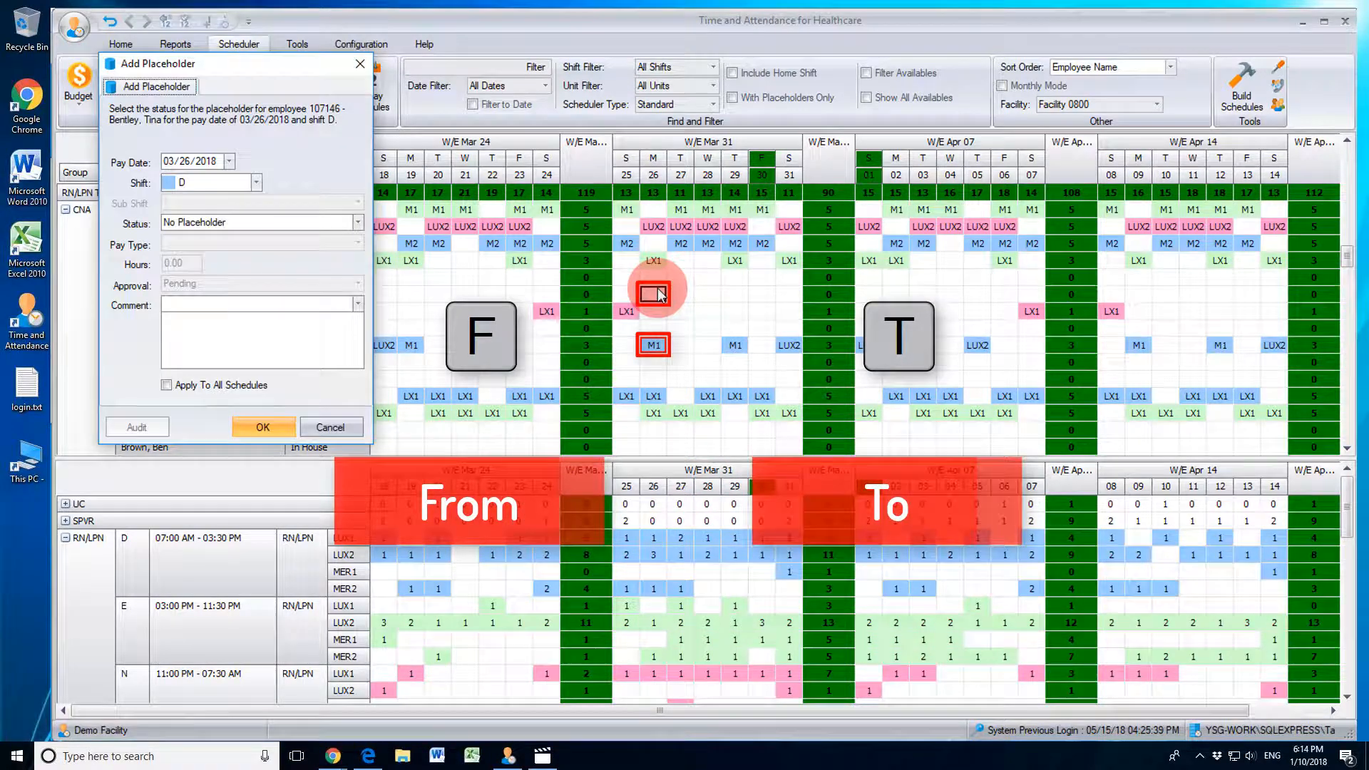
left_click(285, 224)
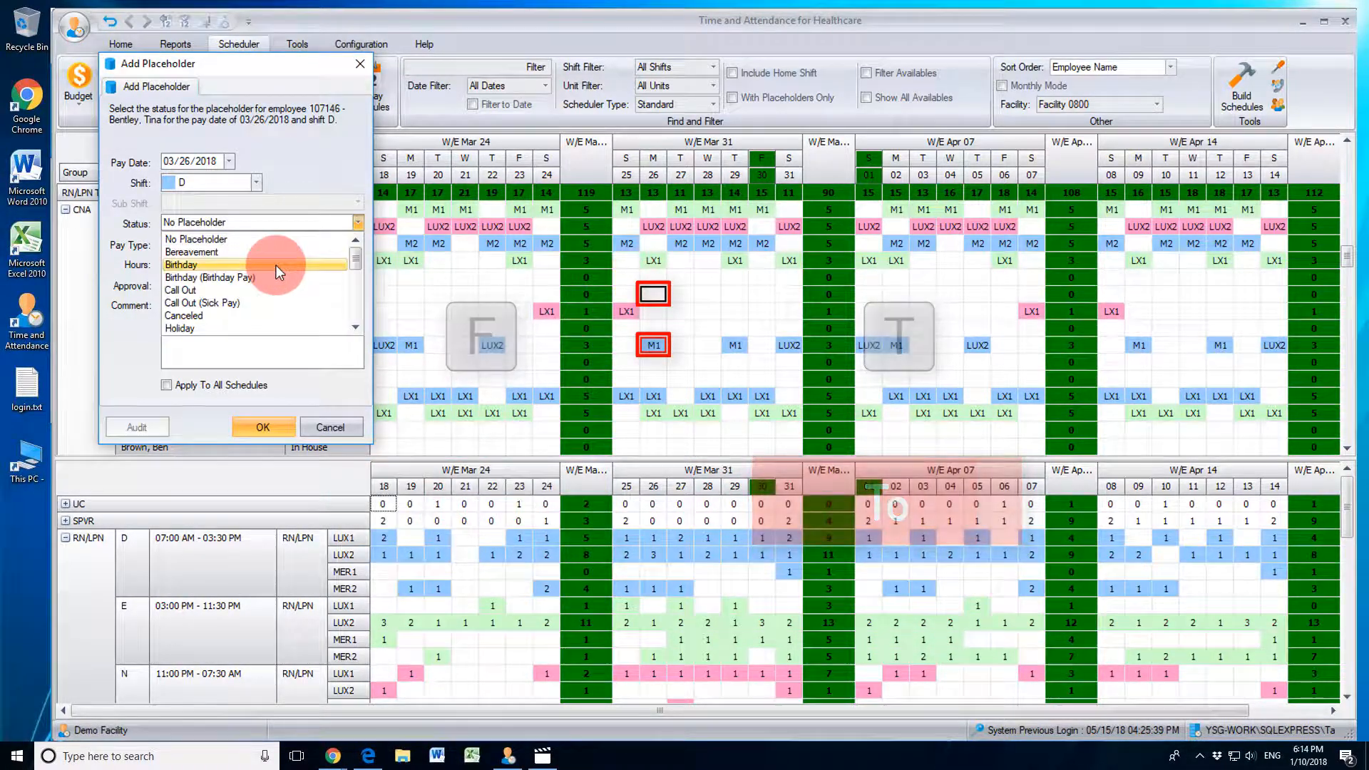
left_click(275, 264)
left_click(281, 425)
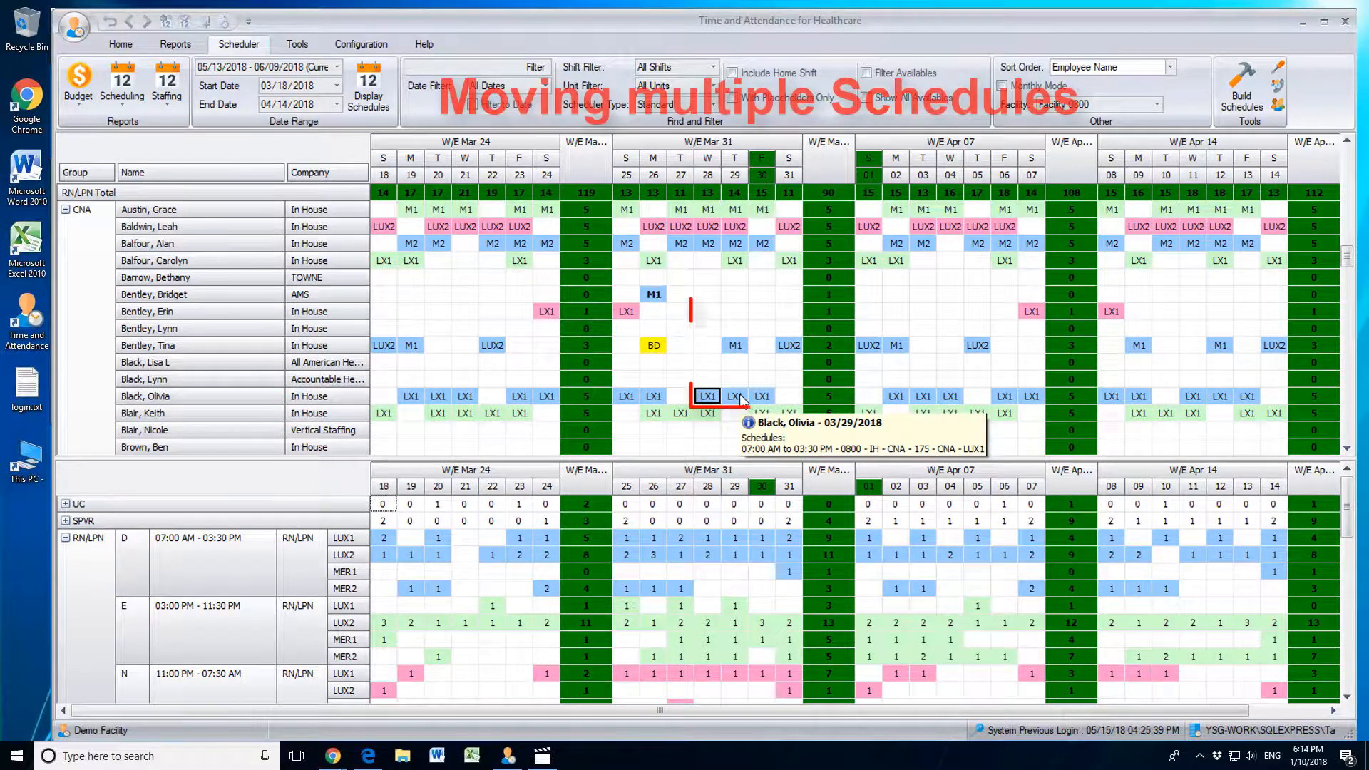
- Move the March 28–30 day LX1 shifts to the CNA employee directly below the AMS one, applying Call Out (Sick Pay) placeholders to all schedules
left_click(741, 398, "ctrl")
left_click(763, 396, "ctrl")
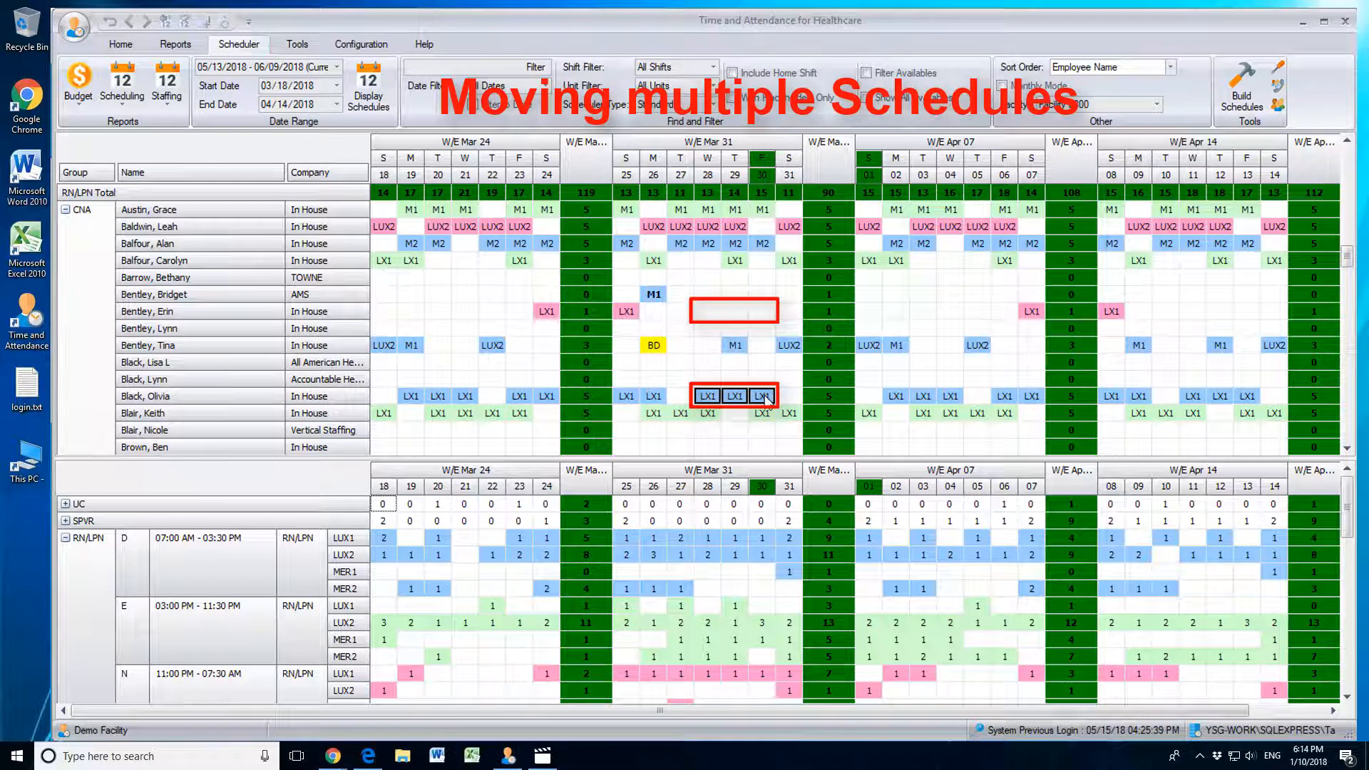
left_click_drag(765, 398, 701, 320)
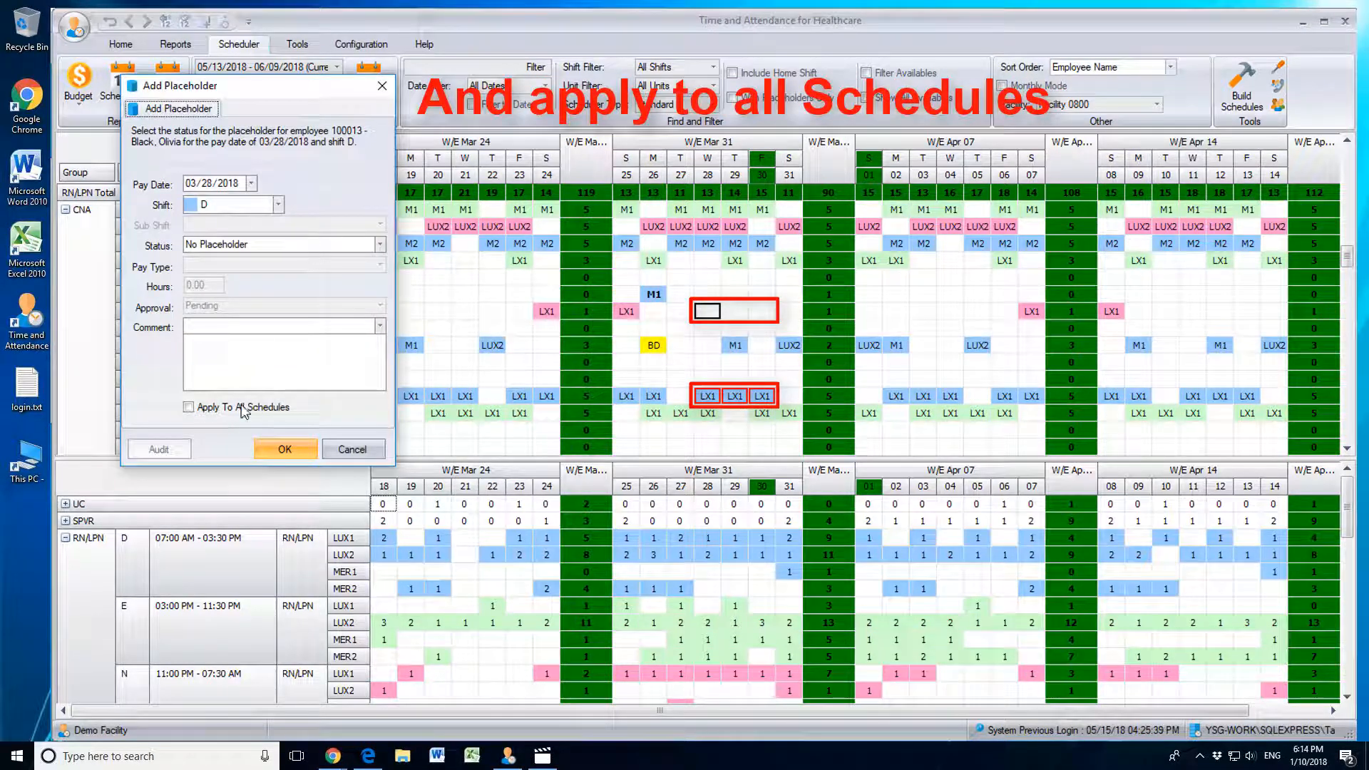
left_click(242, 410)
left_click(296, 246)
left_click(283, 334)
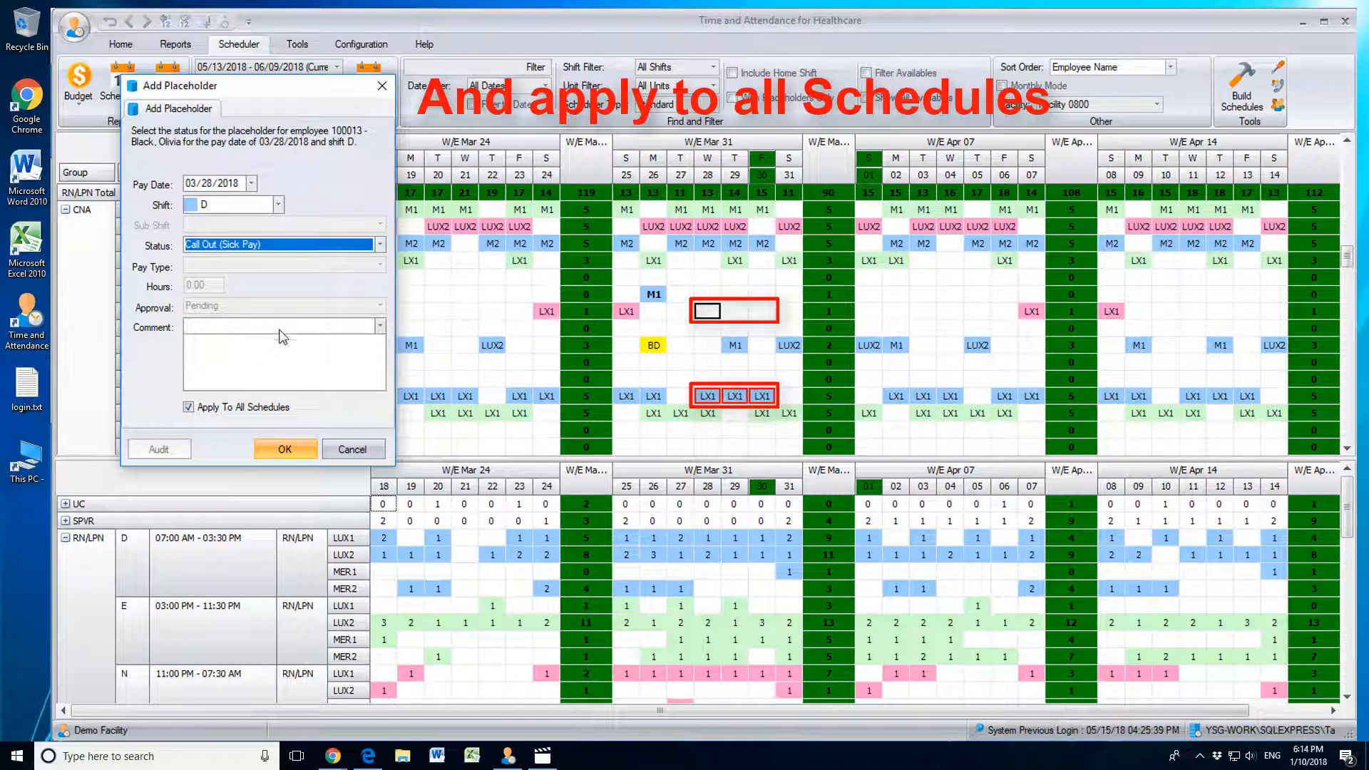
left_click(285, 449)
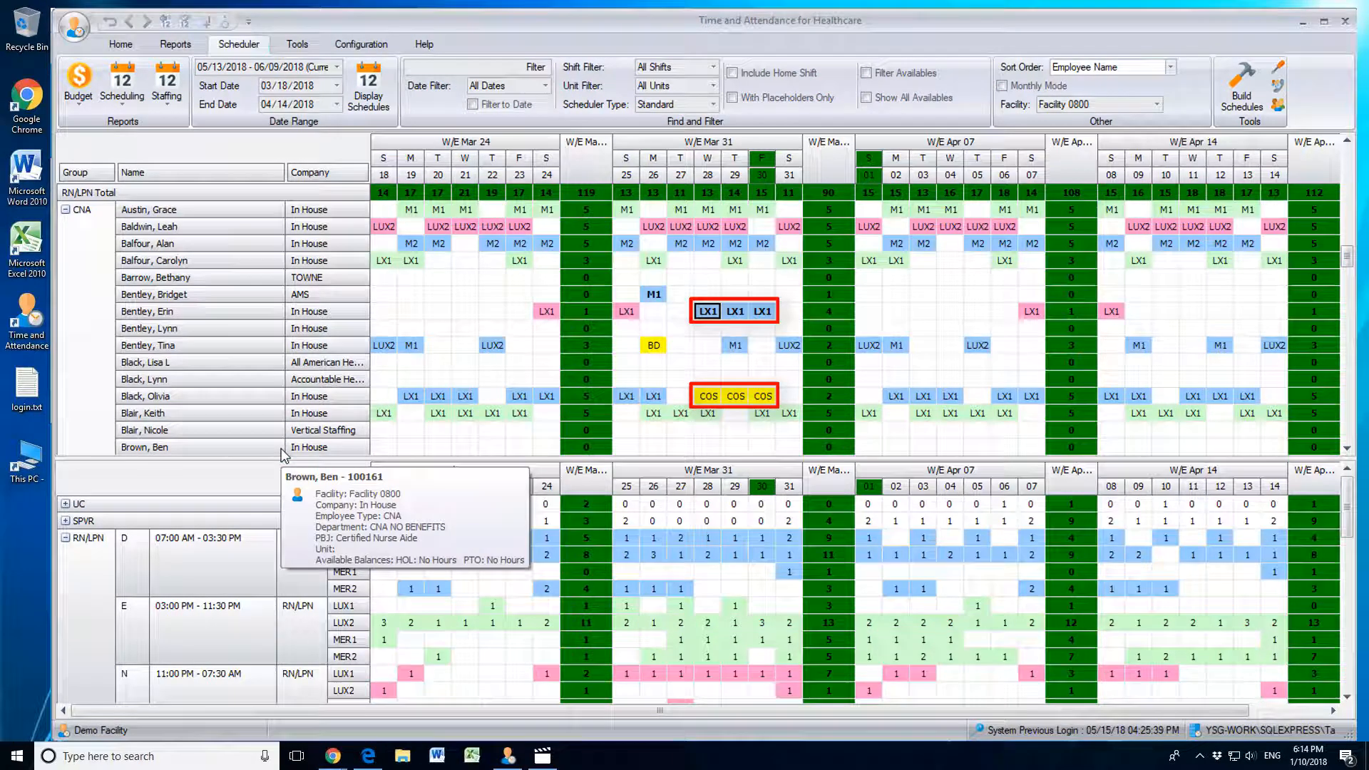